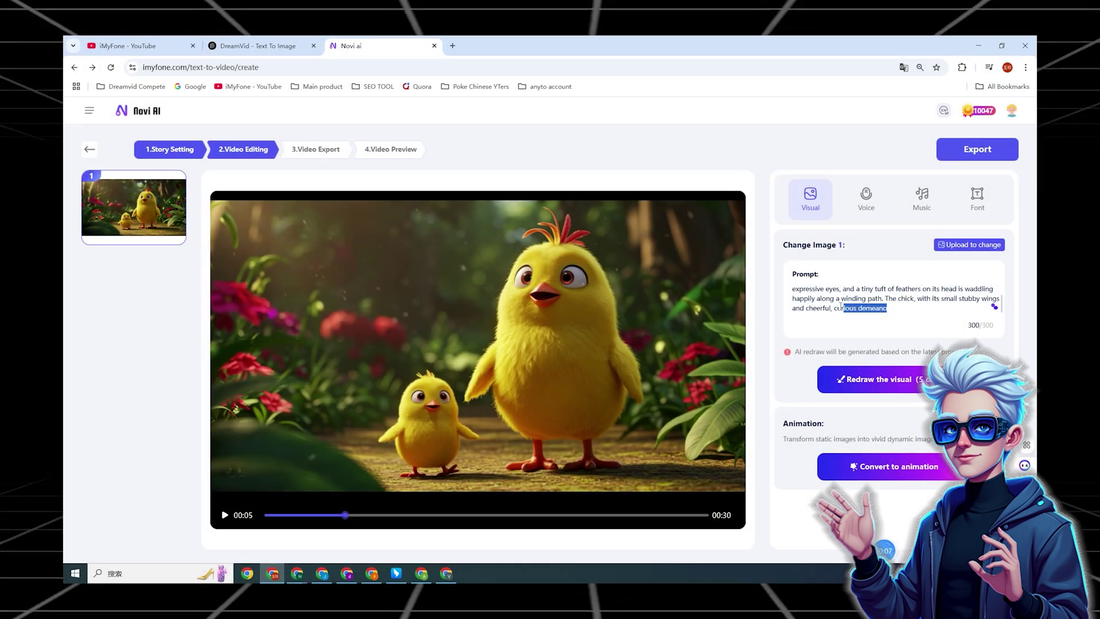
Step: Select the chick scene's image prompt text in the Visual tab's Prompt box
mouse_move(840, 307)
mouse_down()
mouse_move(794, 290)
mouse_move(840, 313)
mouse_up()
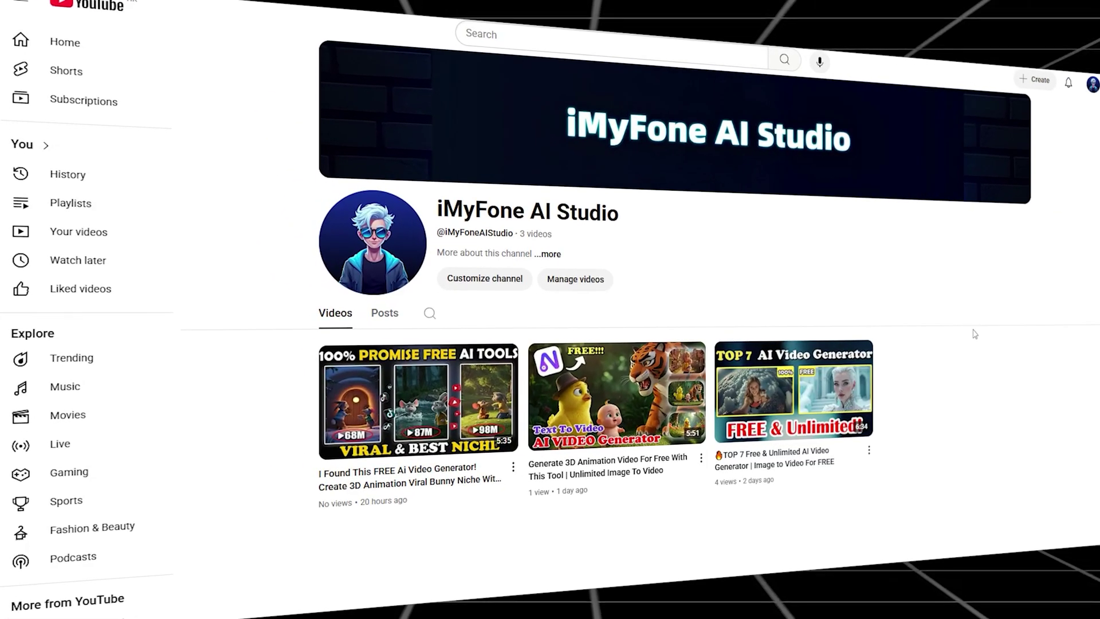
Step: Scroll down the iMyFone AI Studio channel's videos and back up
scroll(974, 334, down, 1)
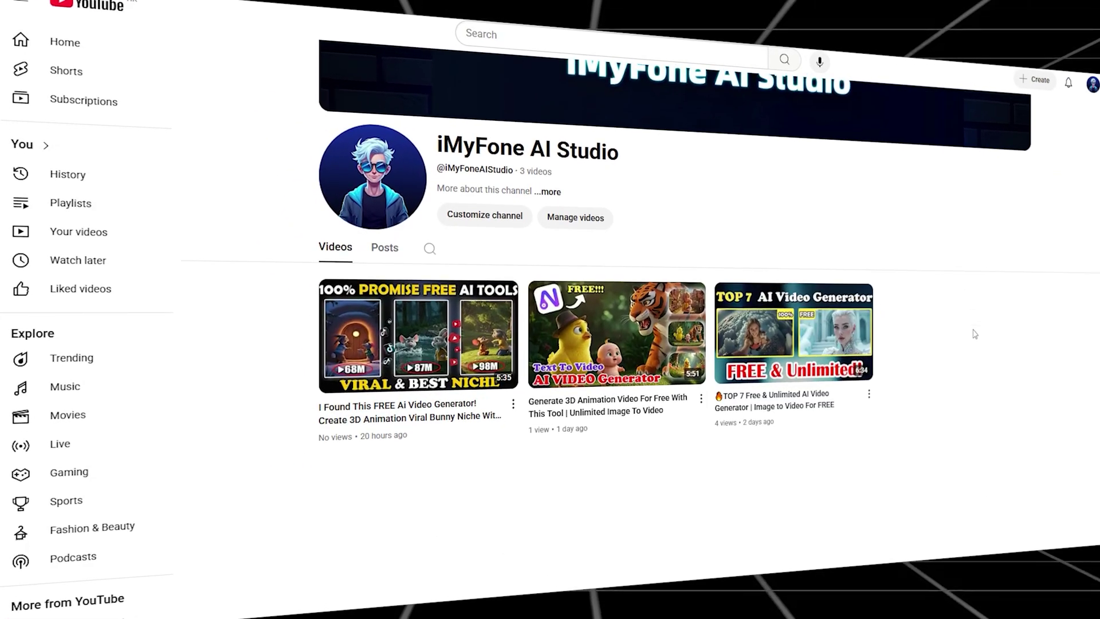
scroll(974, 333, up, 1)
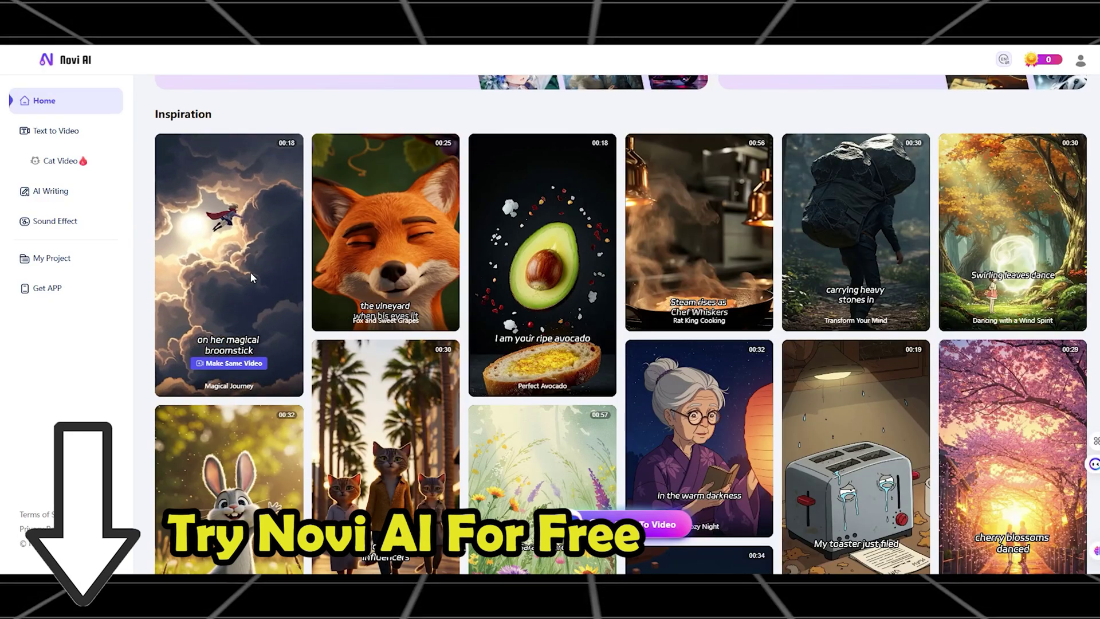
mouse_move(431, 261)
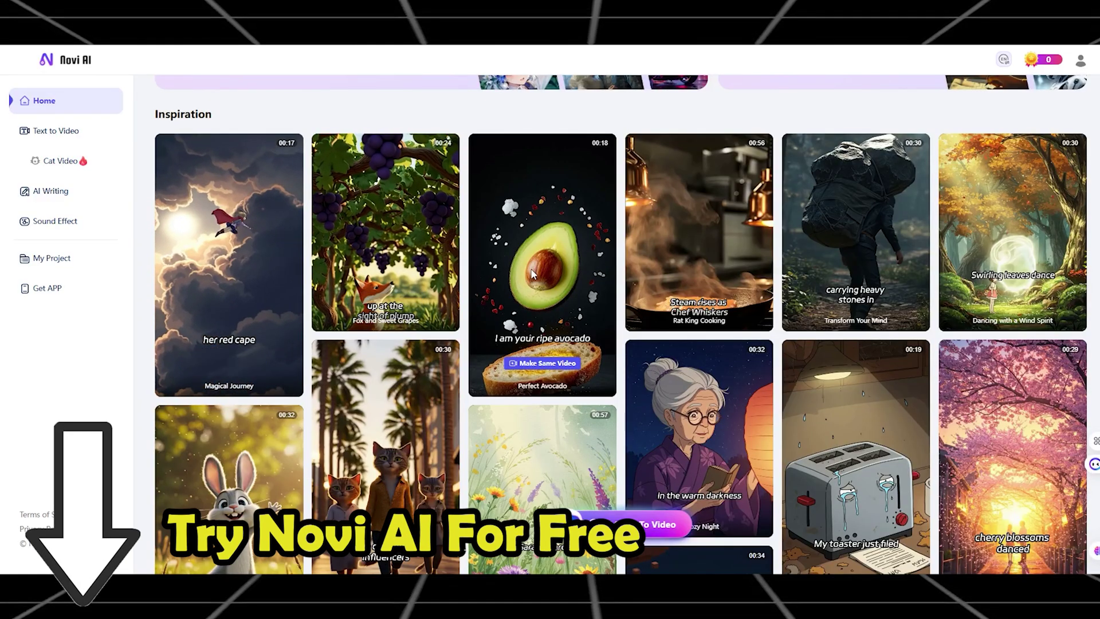
mouse_move(277, 267)
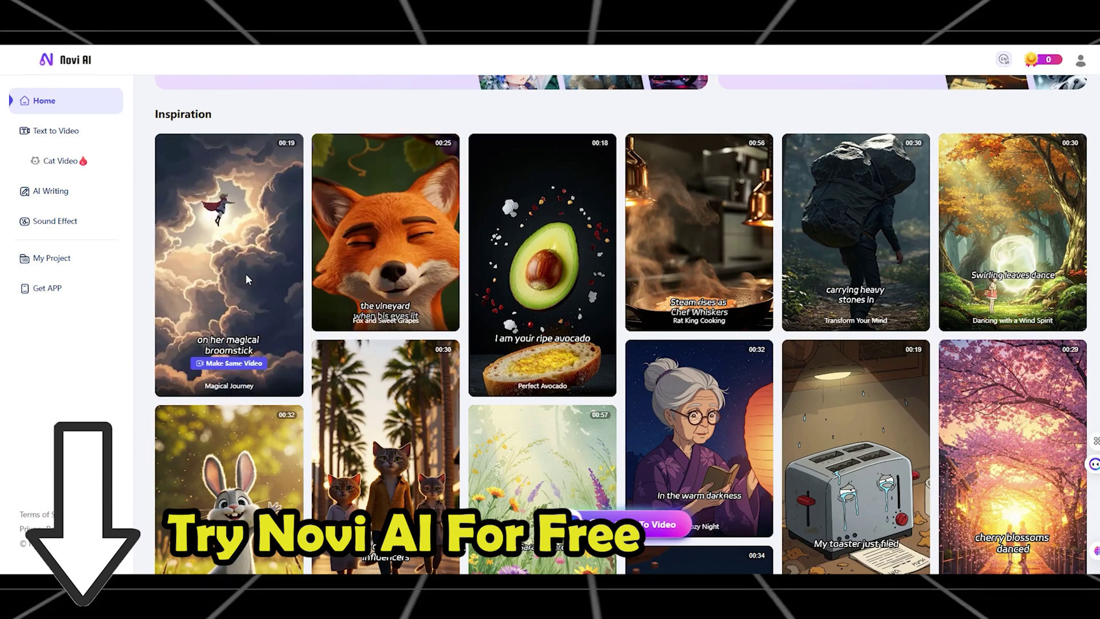
mouse_move(325, 260)
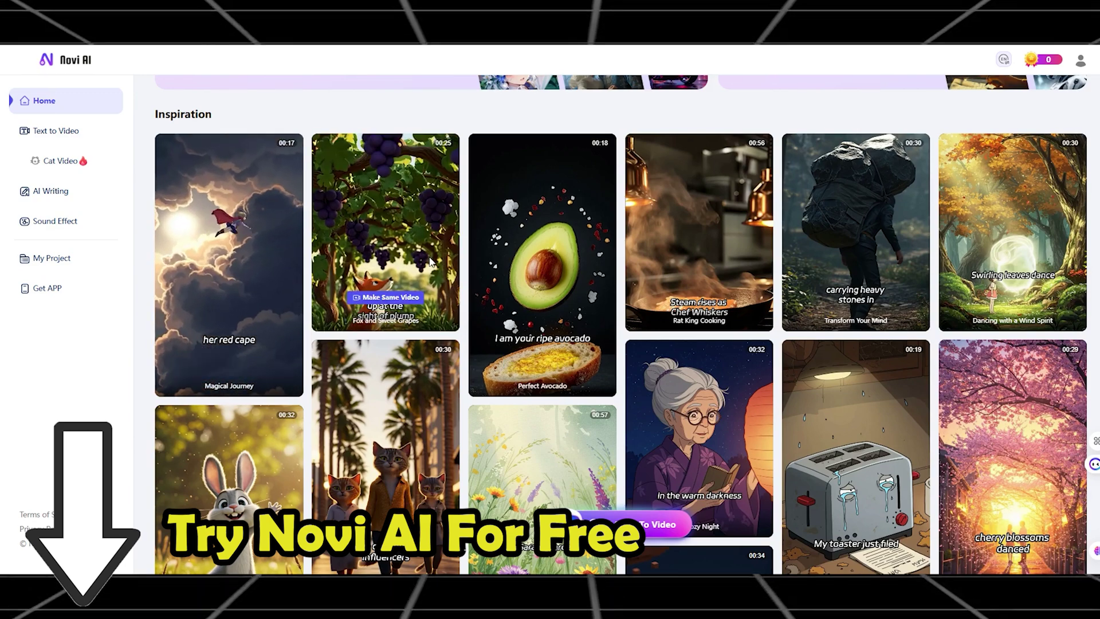
mouse_move(559, 270)
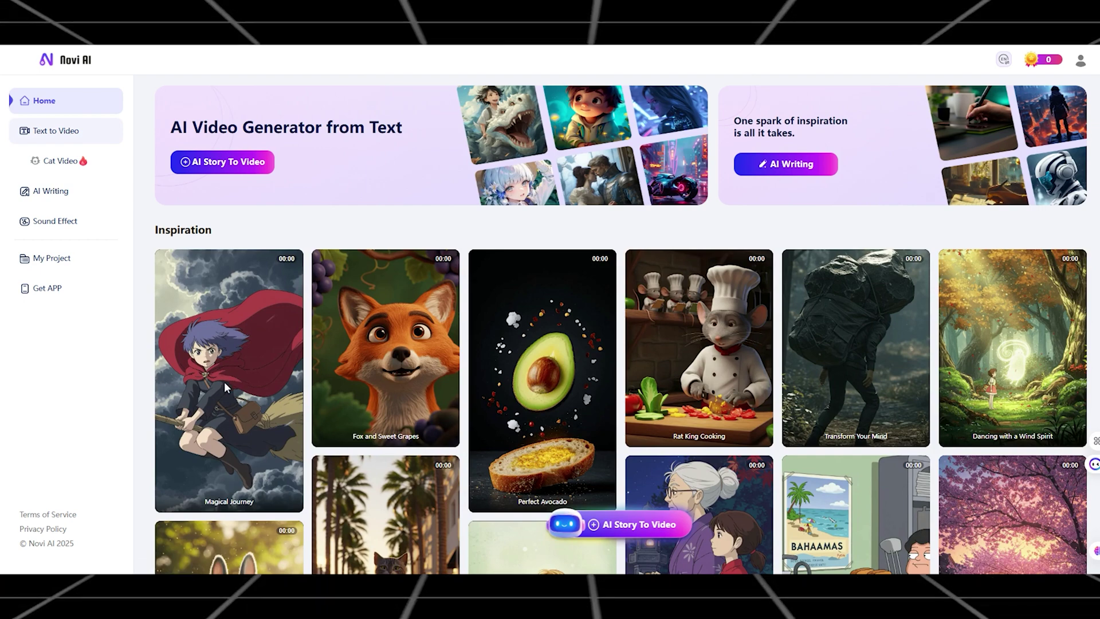
scroll(243, 428, down, 5)
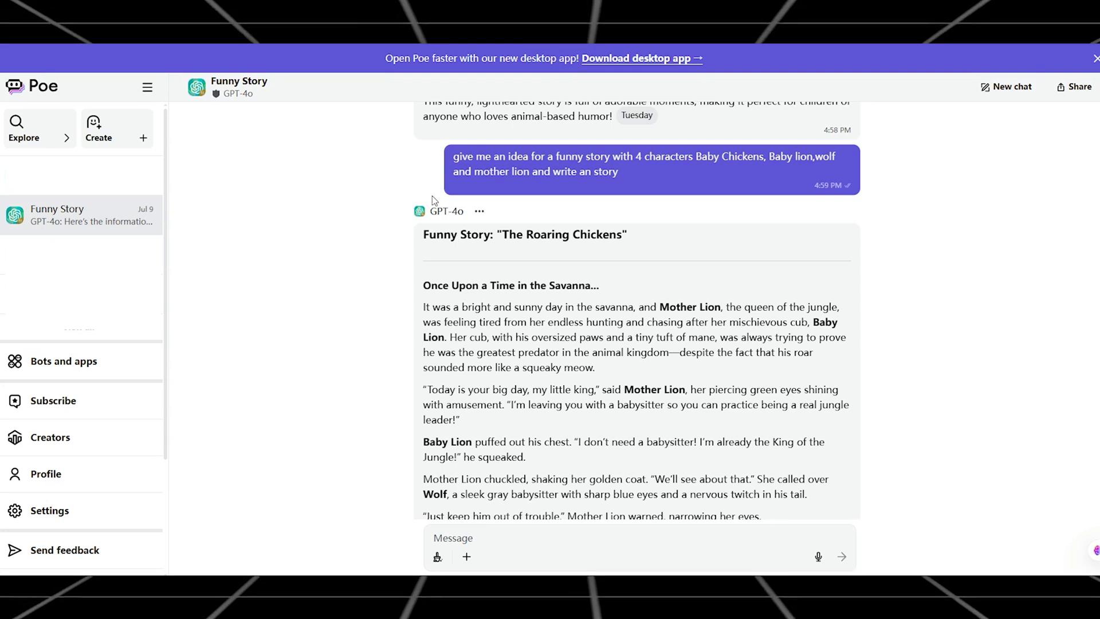
mouse_move(448, 166)
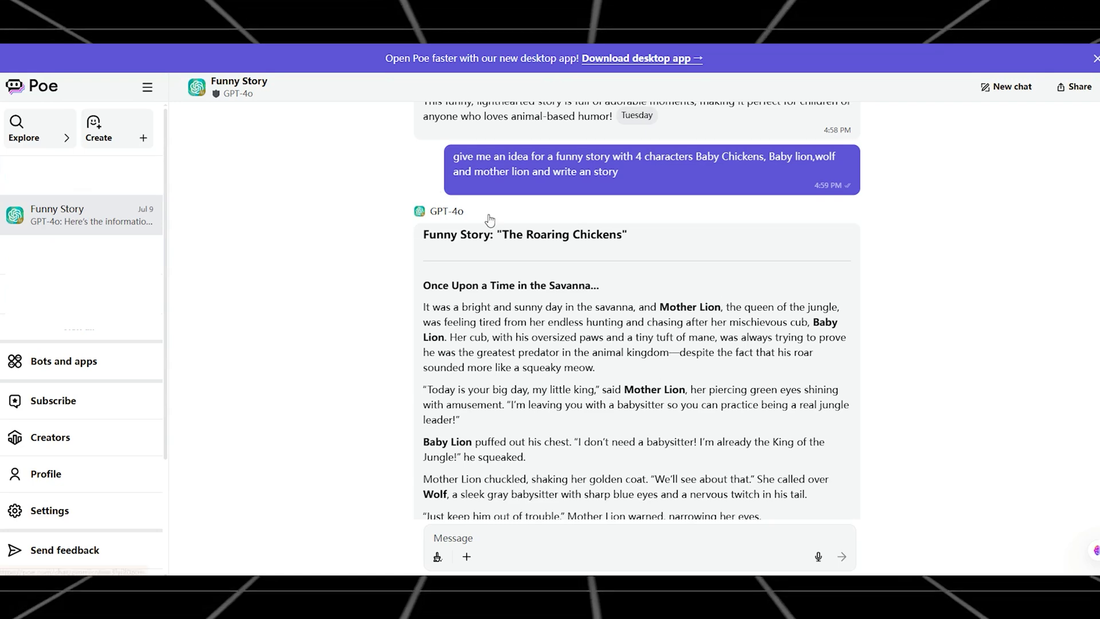
drag(454, 157, 652, 175)
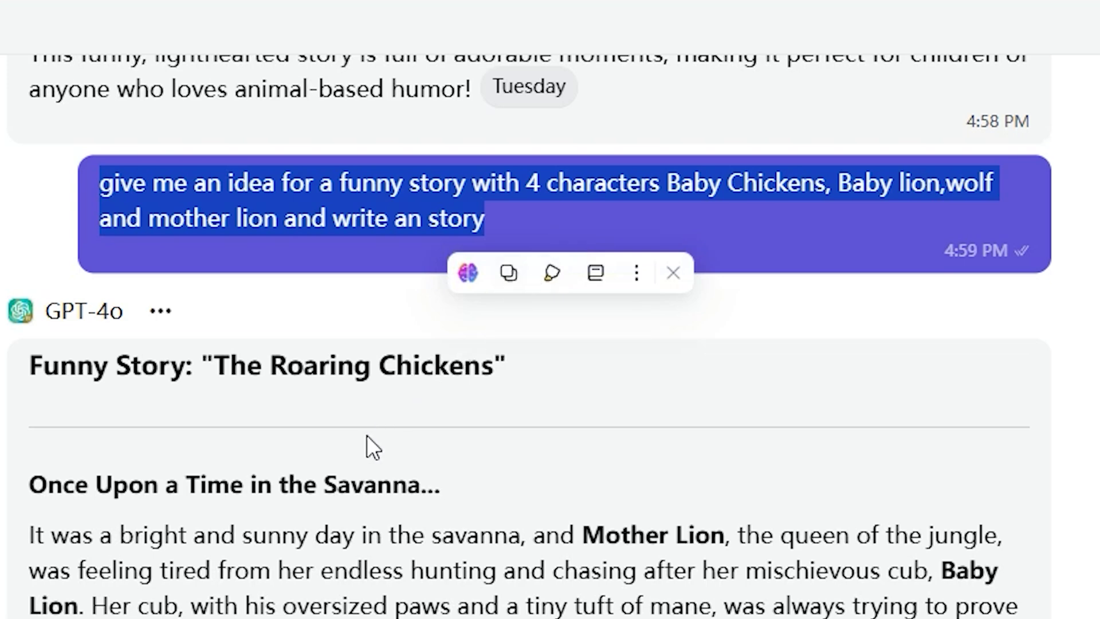
scroll(367, 435, down, 1)
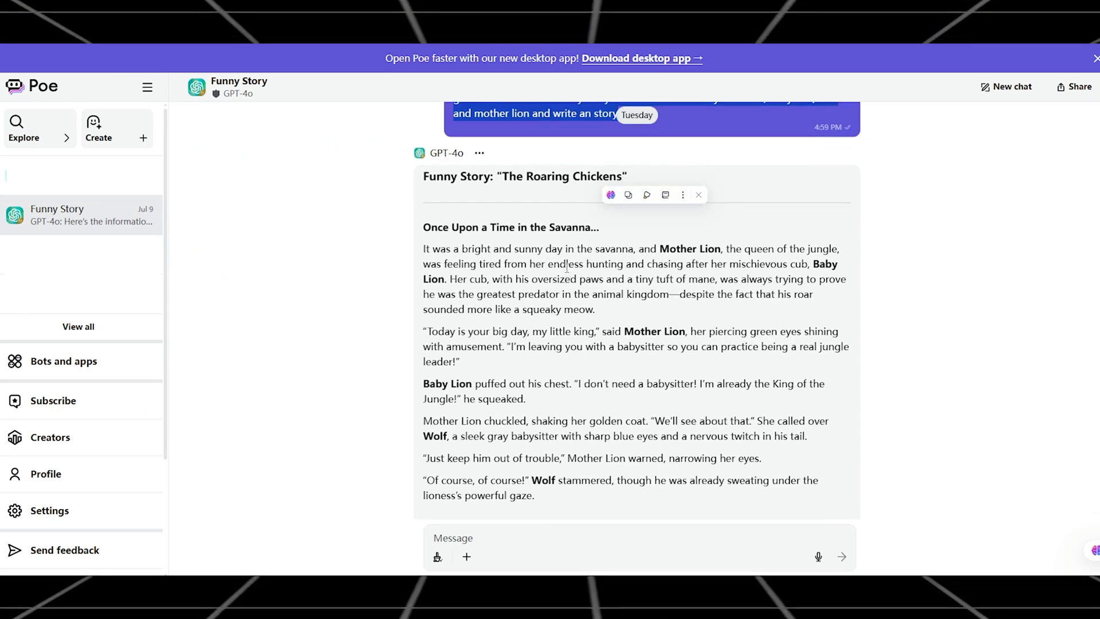
scroll(566, 267, up, 1)
click(527, 280)
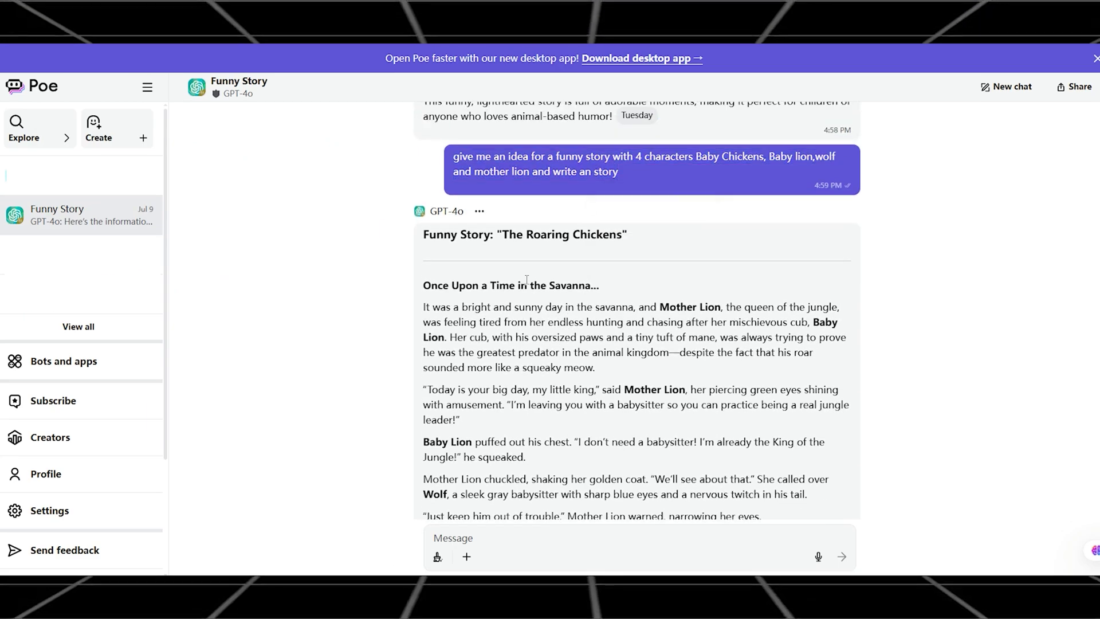
scroll(411, 308, down, 5)
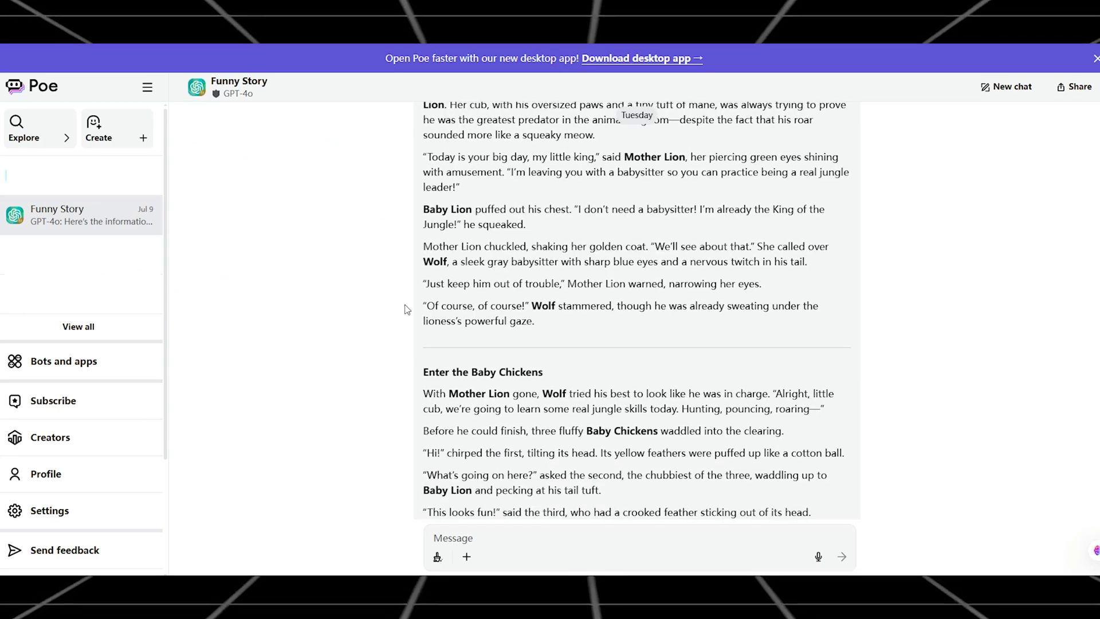
scroll(407, 310, down, 6)
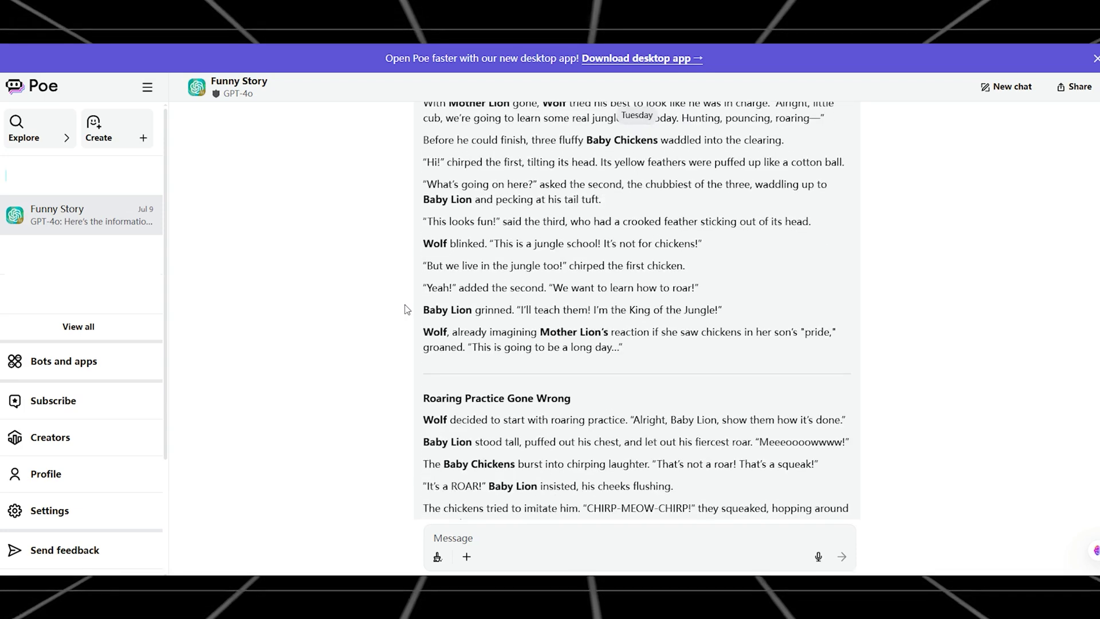
scroll(406, 310, down, 1)
scroll(406, 310, up, 4)
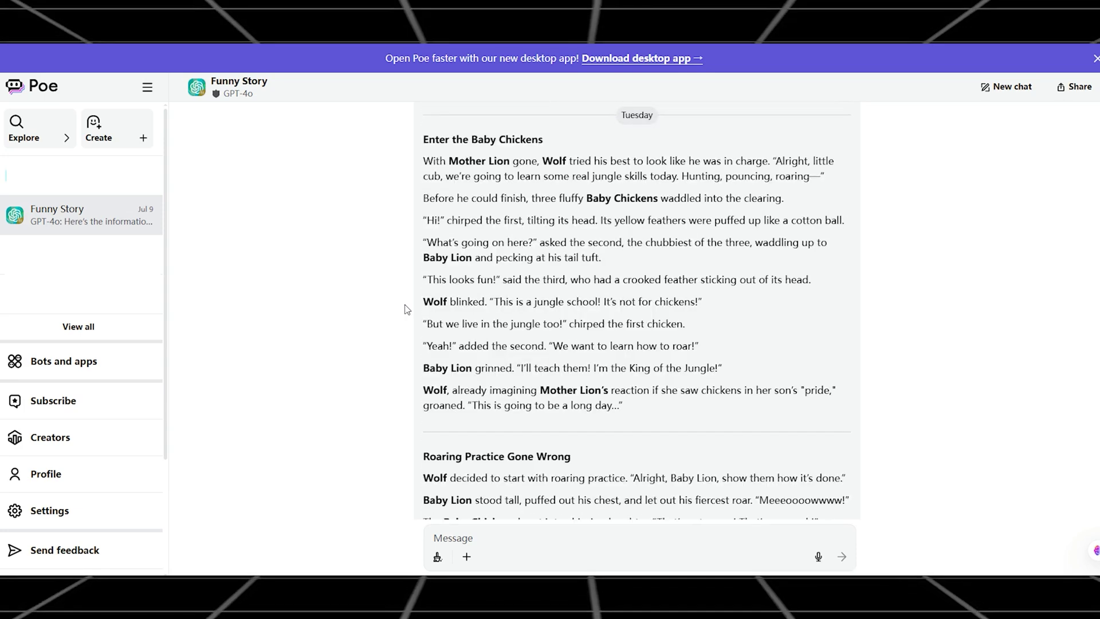
scroll(407, 309, down, 2)
scroll(406, 309, down, 17)
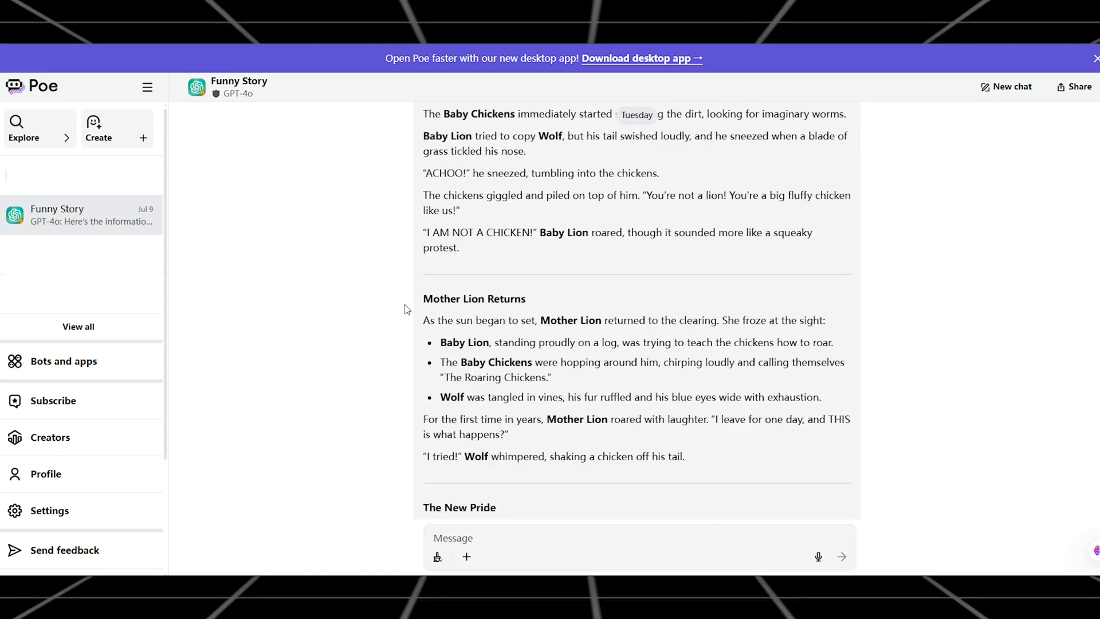
scroll(407, 309, down, 5)
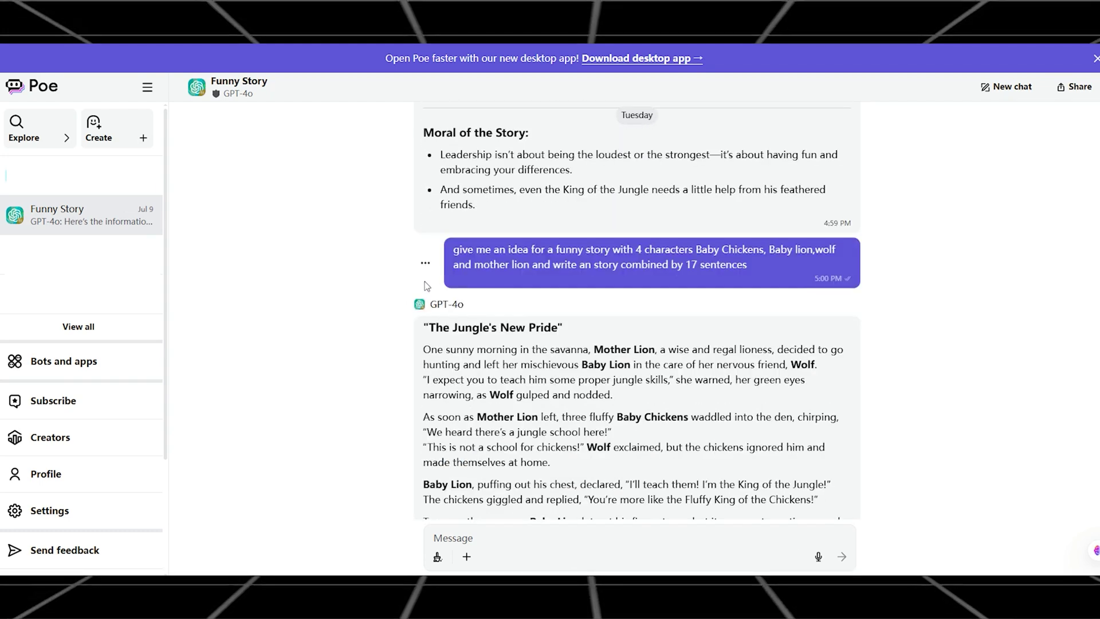
scroll(447, 254, down, 15)
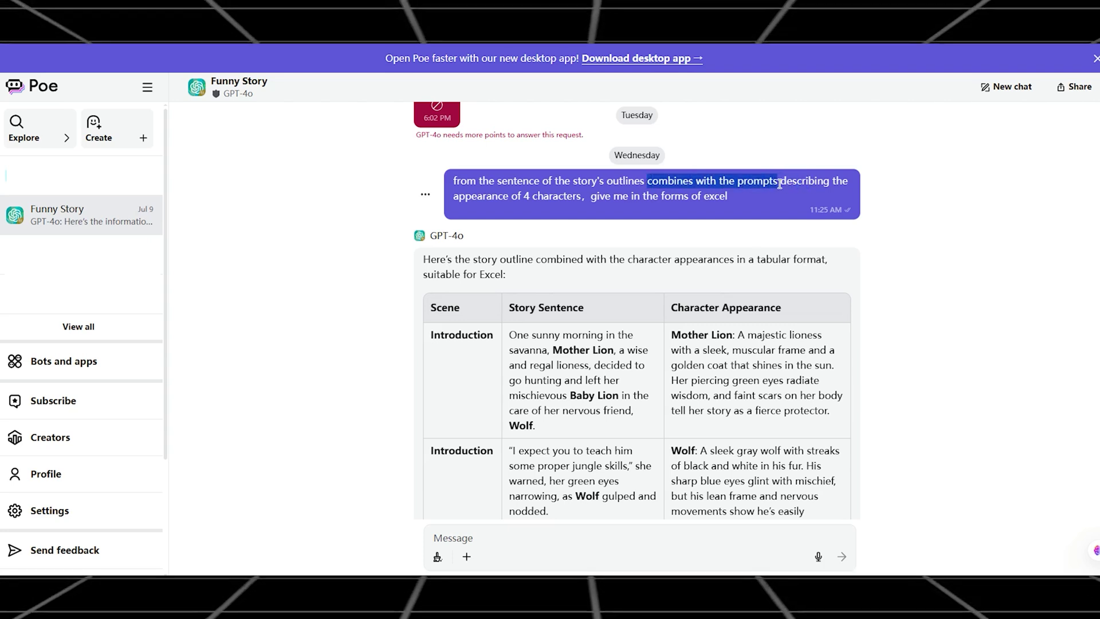
click(473, 192)
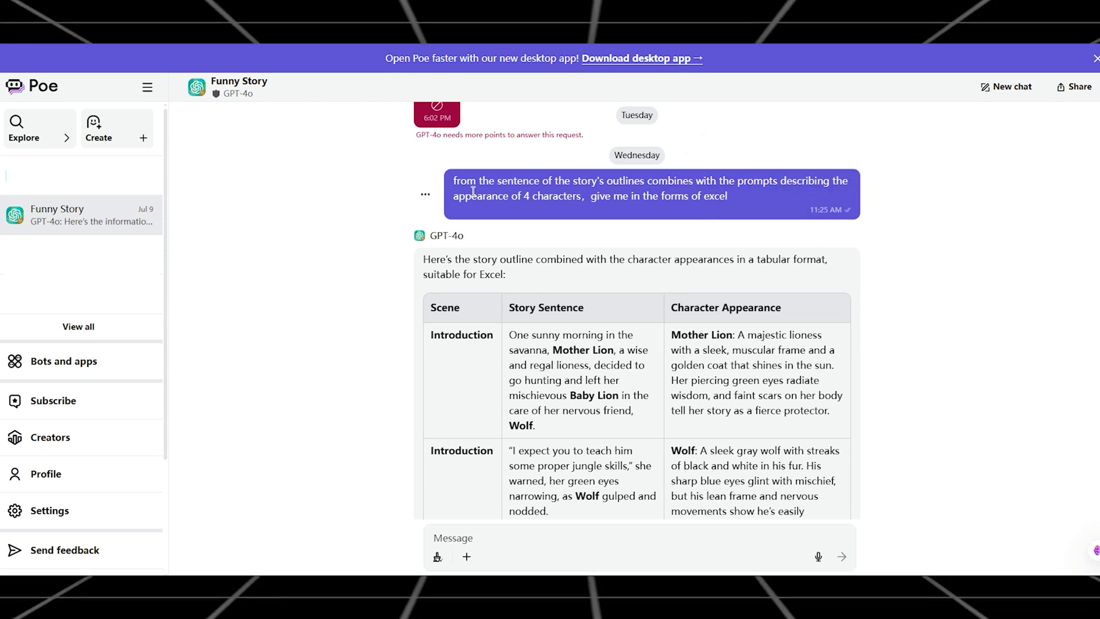
scroll(715, 195, down, 3)
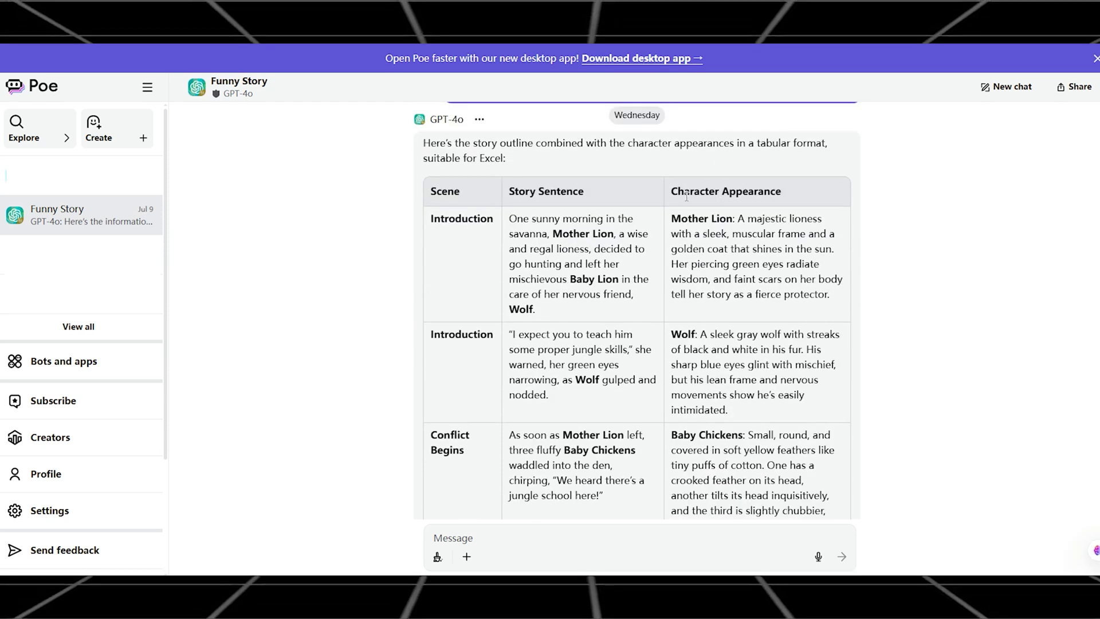
drag(674, 162, 830, 238)
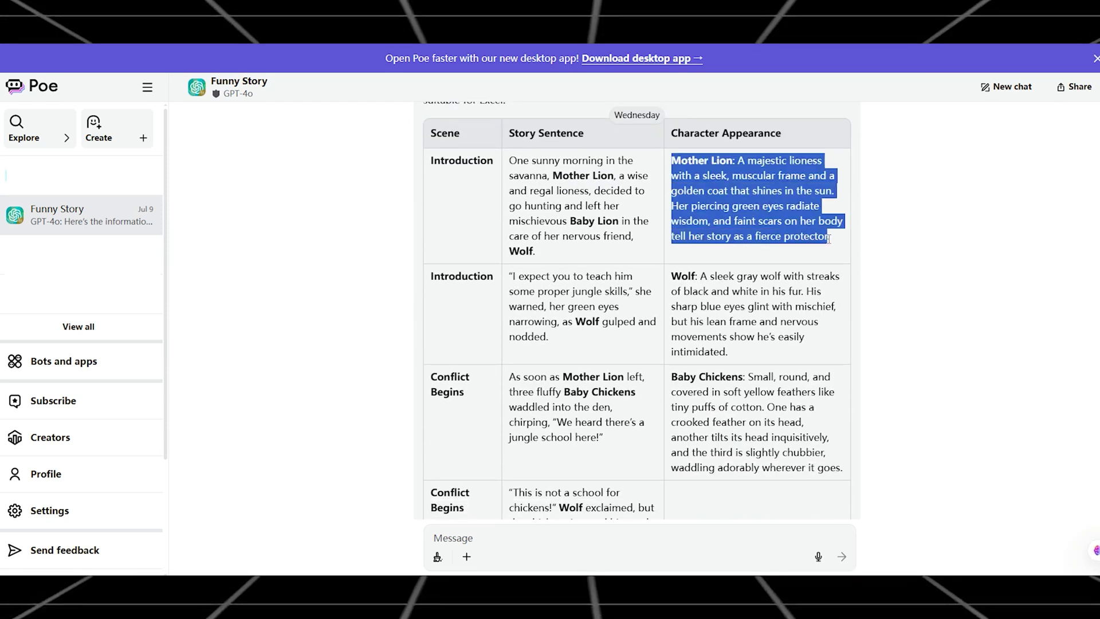
click(673, 277)
drag(673, 277, 728, 352)
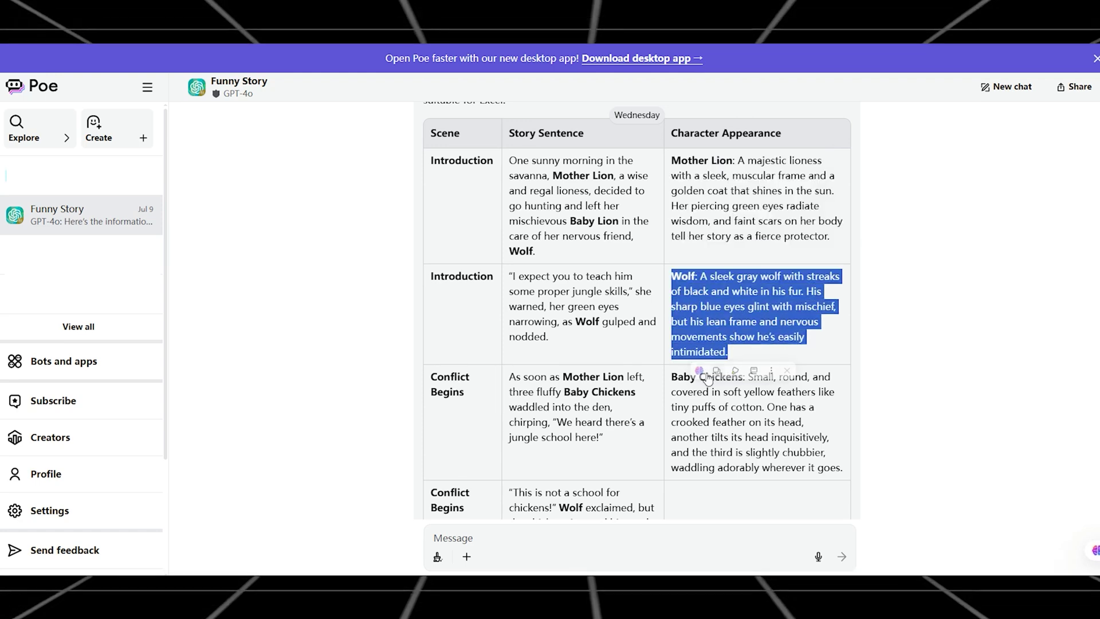
scroll(635, 373, down, 6)
click(635, 373)
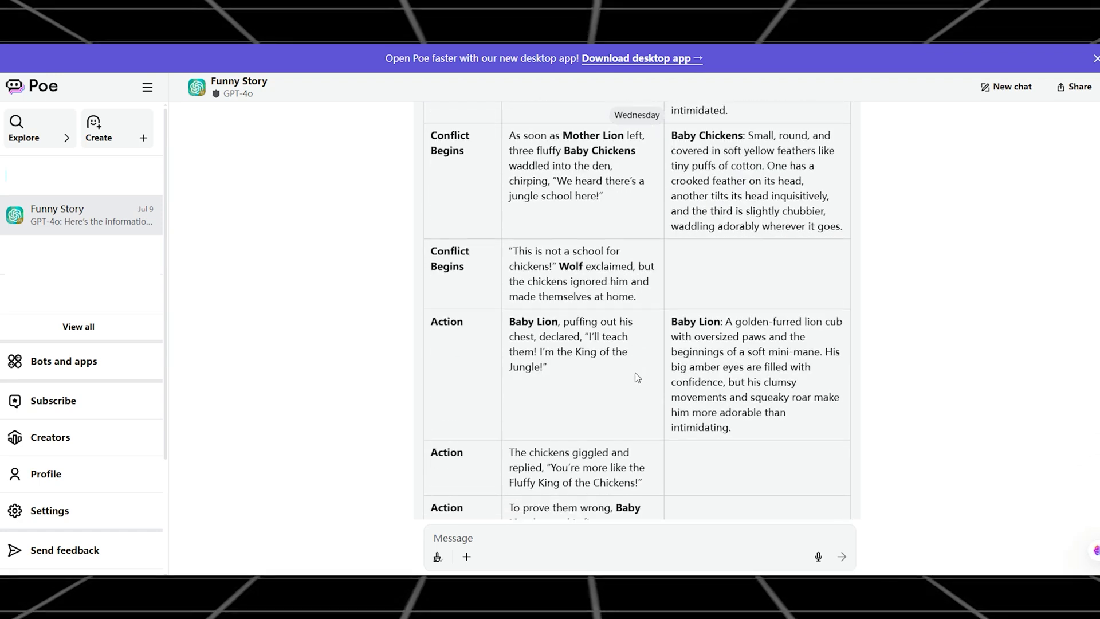
scroll(636, 376, down, 8)
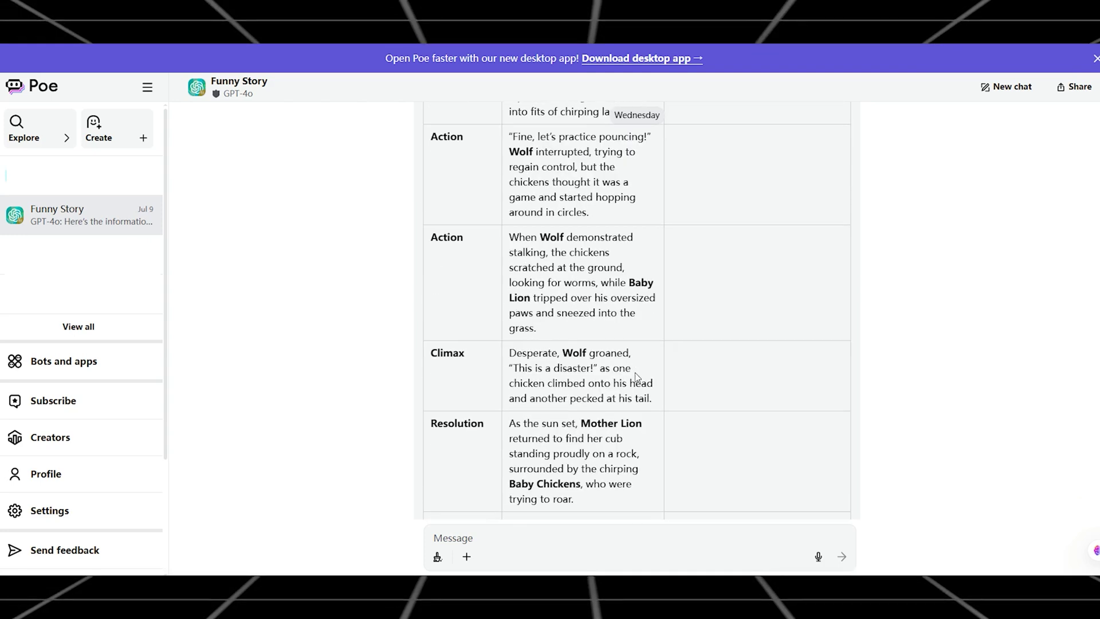
scroll(635, 373, down, 7)
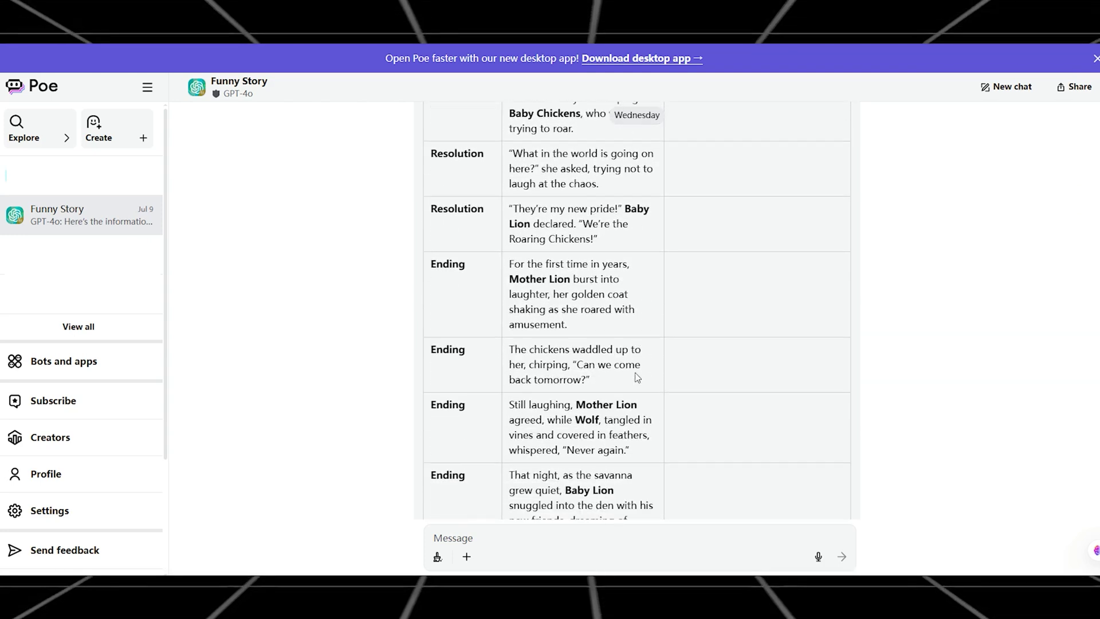
scroll(634, 372, down, 2)
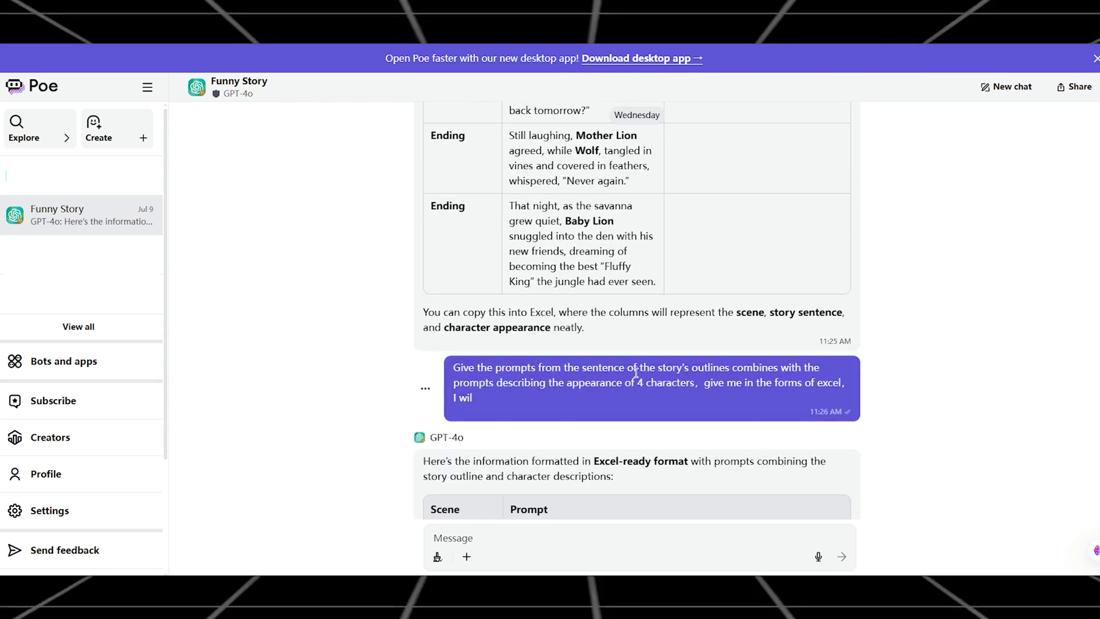
scroll(635, 373, up, 3)
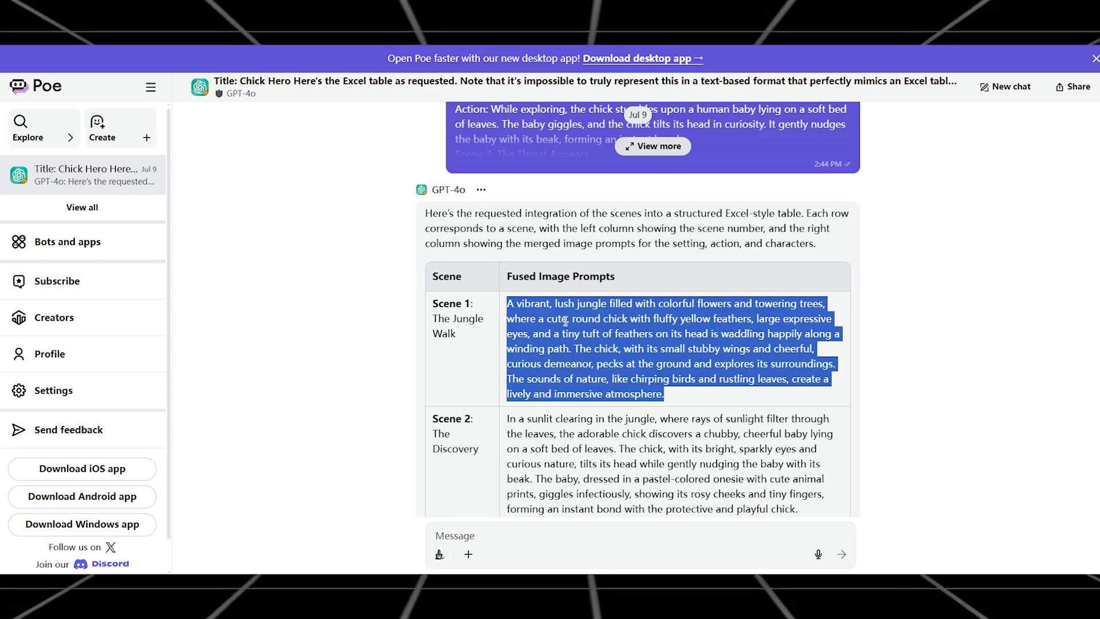
Step: Start a new Text to Video story project from the Novi AI sidebar
scroll(565, 321, up, 7)
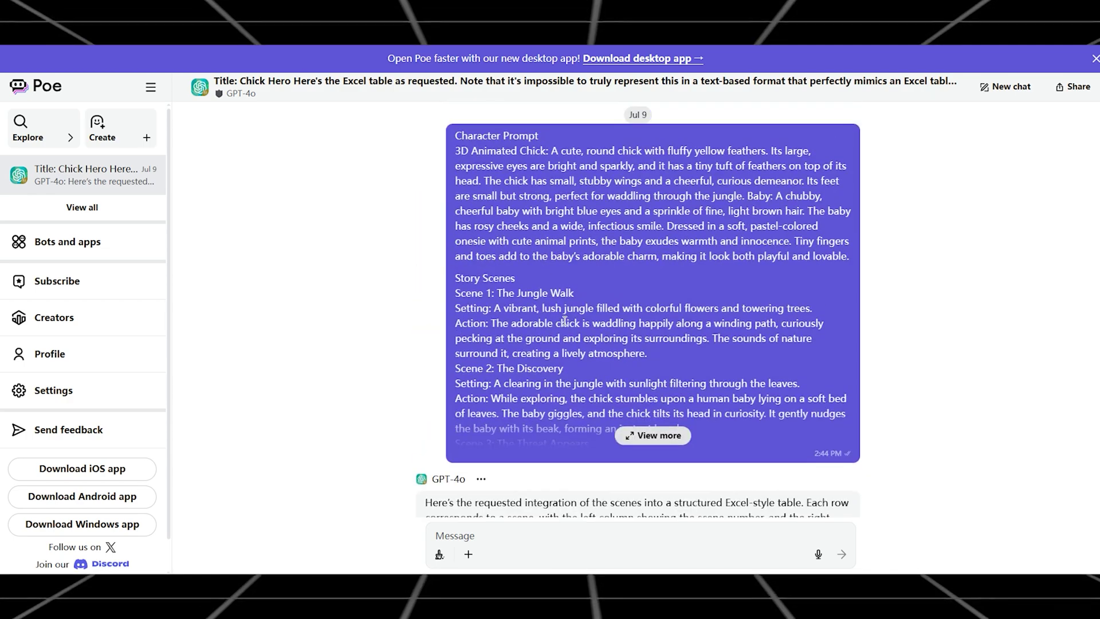
scroll(564, 321, up, 2)
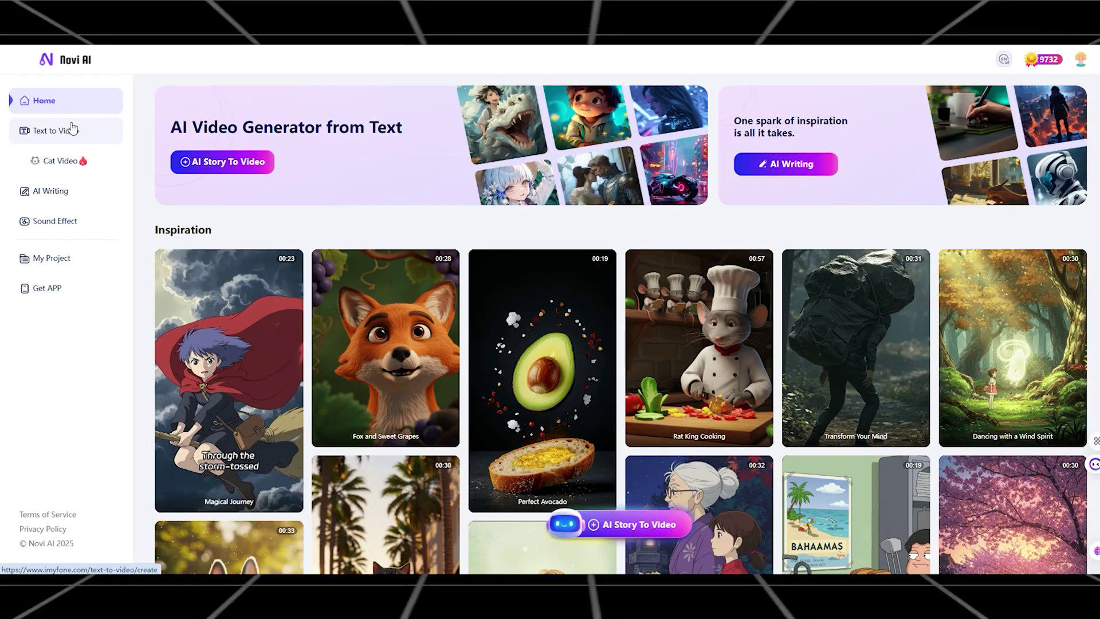
click(72, 126)
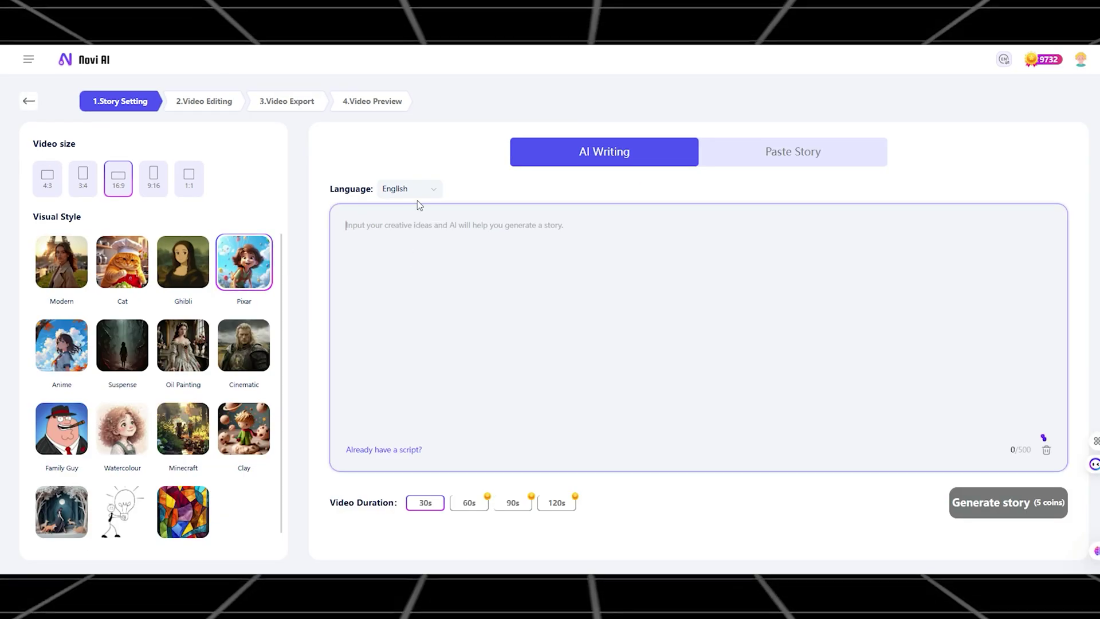
Step: Keep English as the story language and paste the jungle chick description into the story box
click(415, 189)
scroll(418, 279, down, 3)
scroll(420, 287, down, 1)
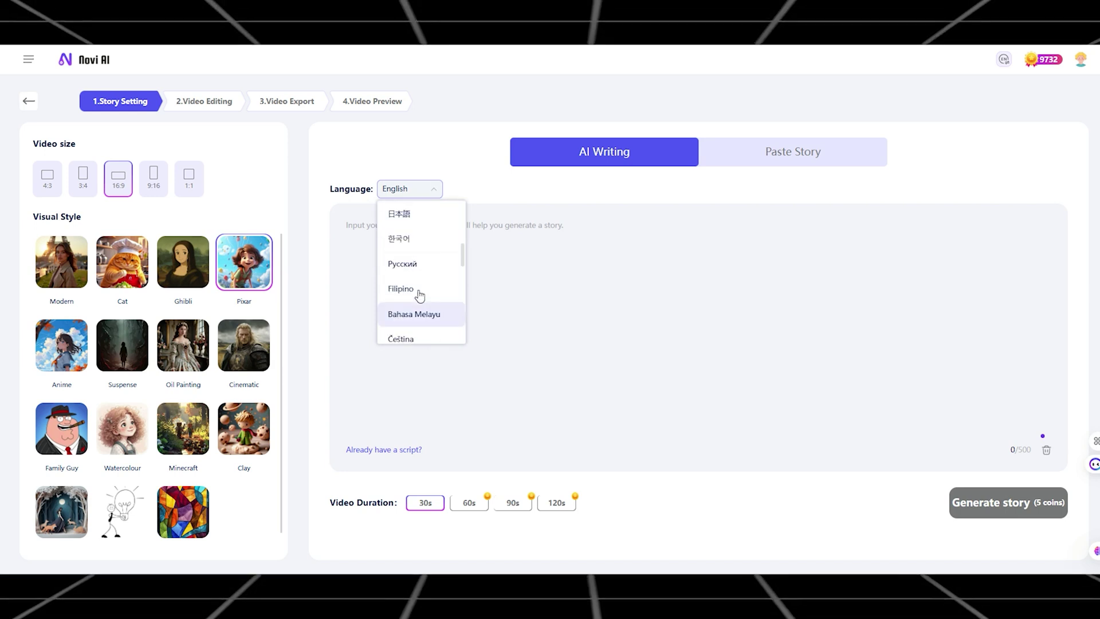
scroll(441, 241, up, 5)
click(435, 213)
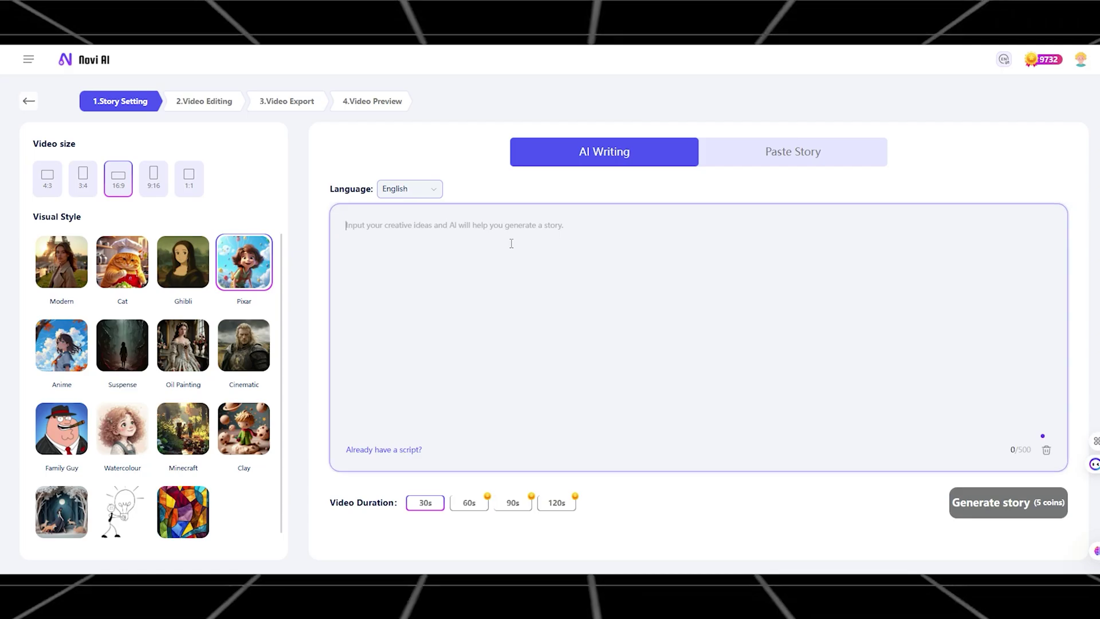
right_click(511, 248)
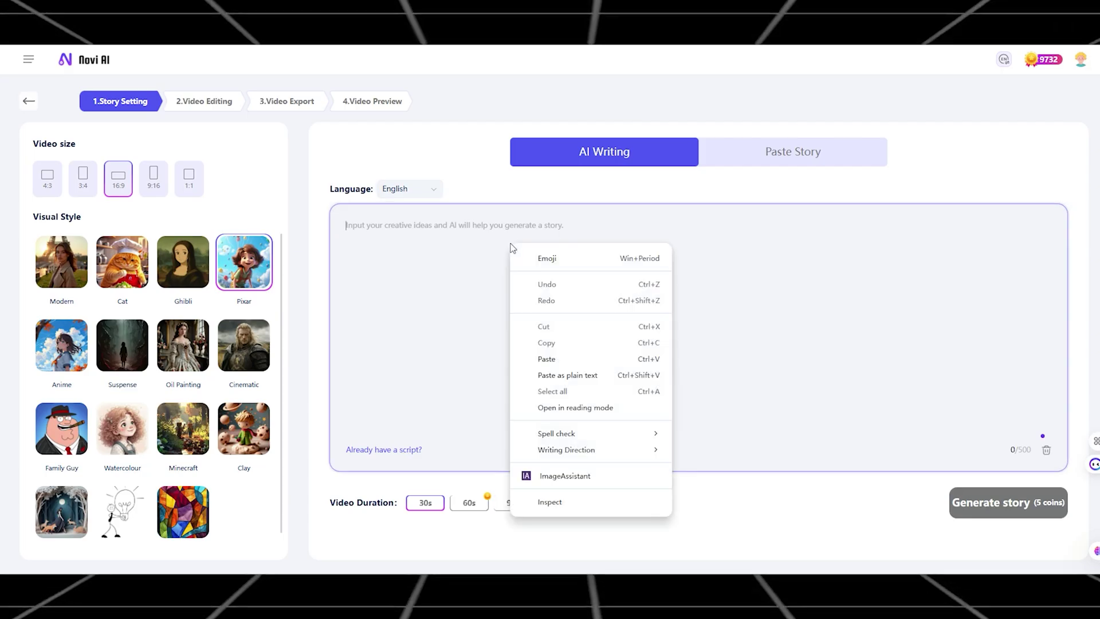
click(547, 359)
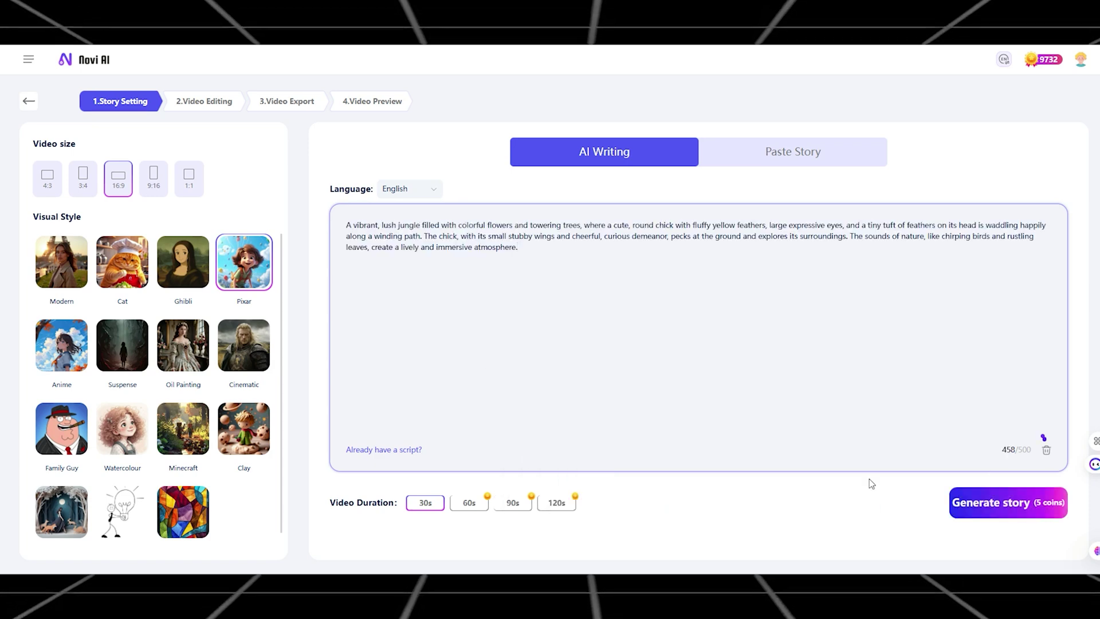
Step: Generate the story, delete shots 2–6, and paste the full chick description over Shot 1
click(1041, 514)
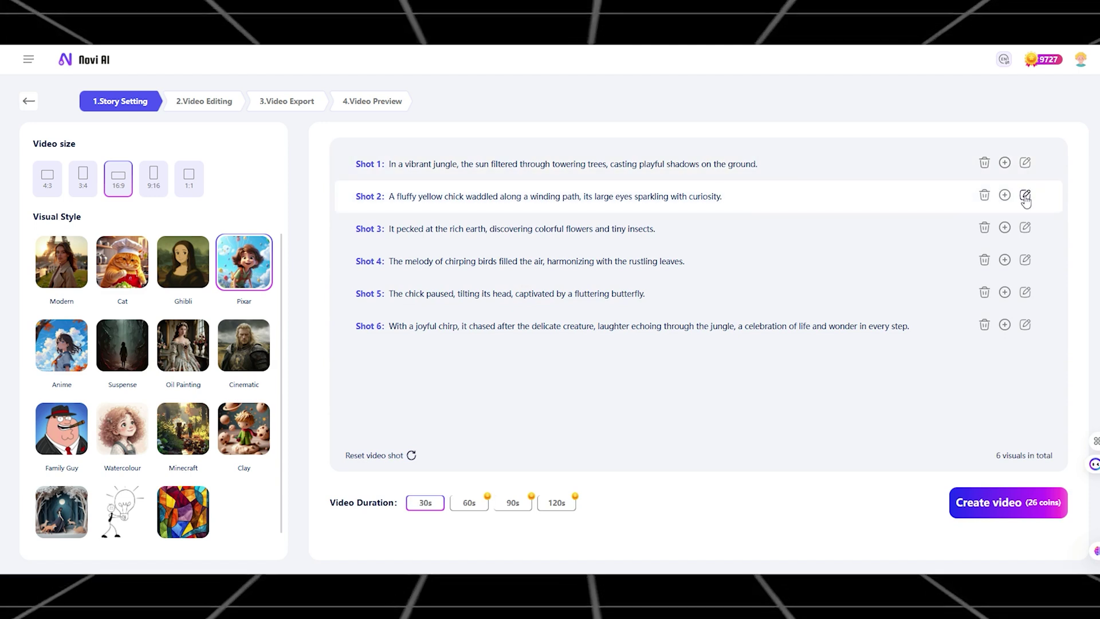
click(984, 195)
click(984, 195)
click(985, 196)
click(985, 195)
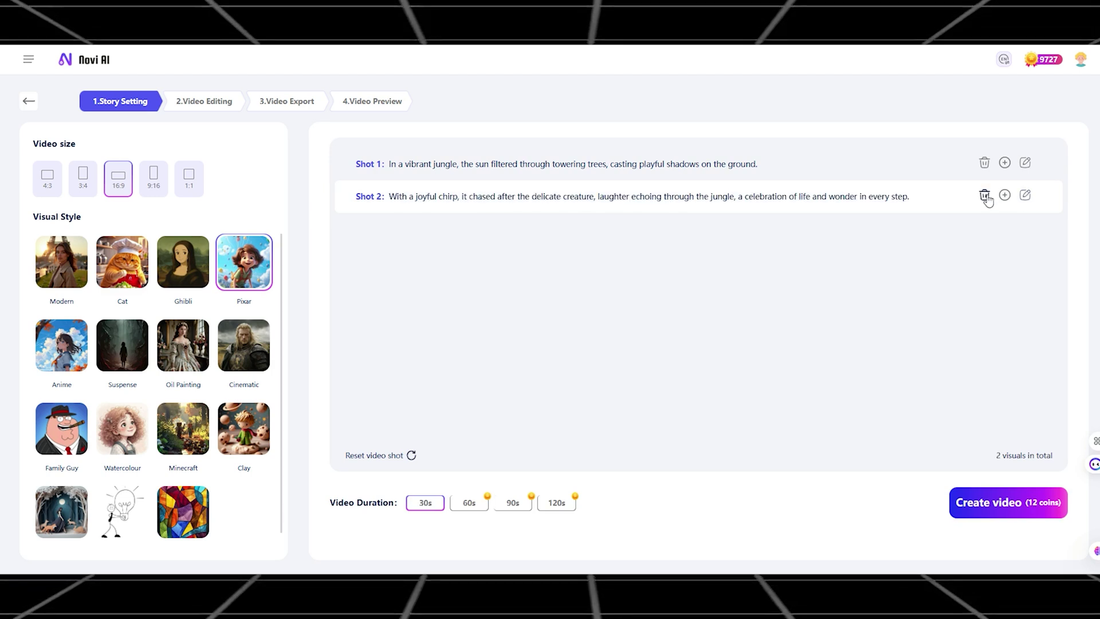
click(984, 195)
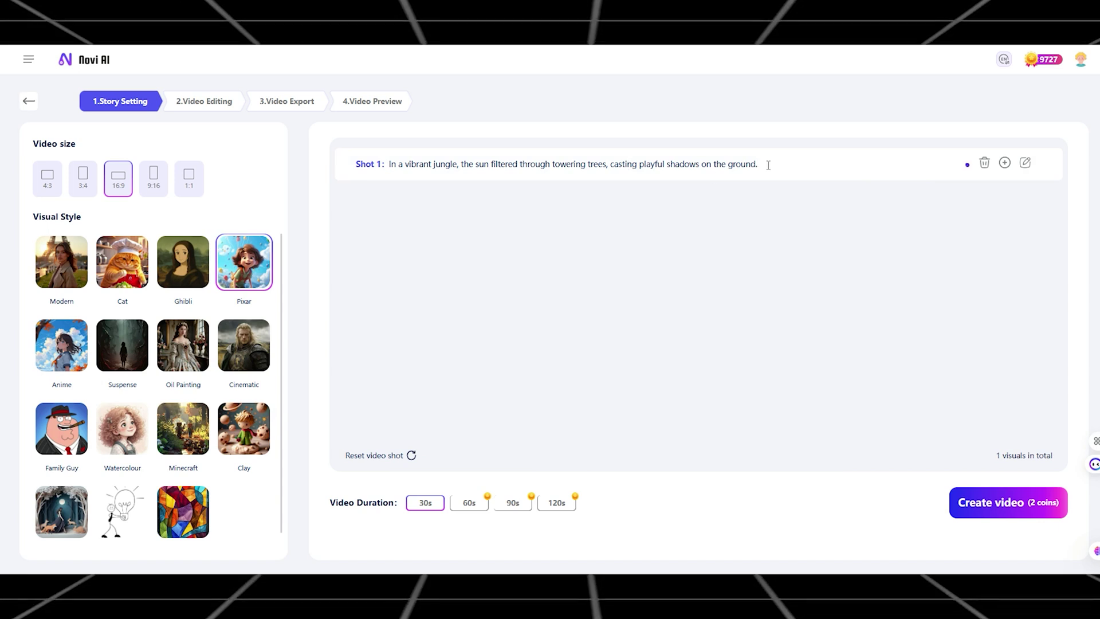
drag(364, 161, 387, 164)
text(A vibrant, lush jungle filled with colorful flowers and towering trees, where a cute, round chick with fluffy yellow feathers, large expressive eyes, and a tiny tuft of feathers on its head is waddling happily along a winding path. The chick, with its small stubby wings and cheerful, curious demeanor, pecks at the ground and explores its surroundings. The sounds of nature, like chirping birds and rustling leaves, create a lively and immersive atmosphere.)
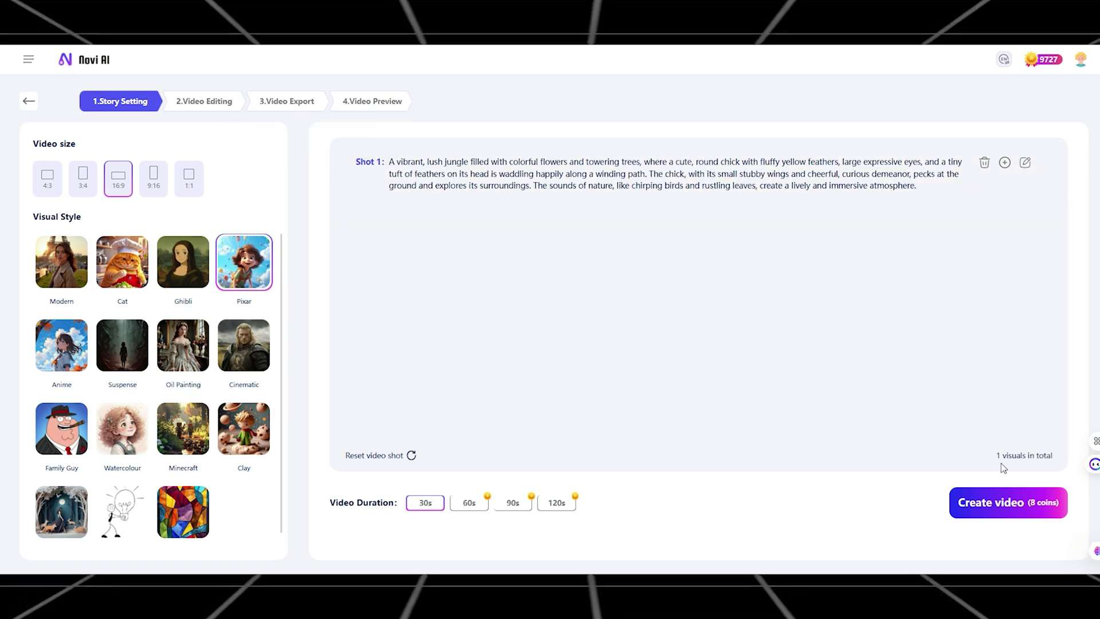
Step: Create the video and redraw scene 1's image from the prompt ending 'just ONE CHICK'
click(998, 502)
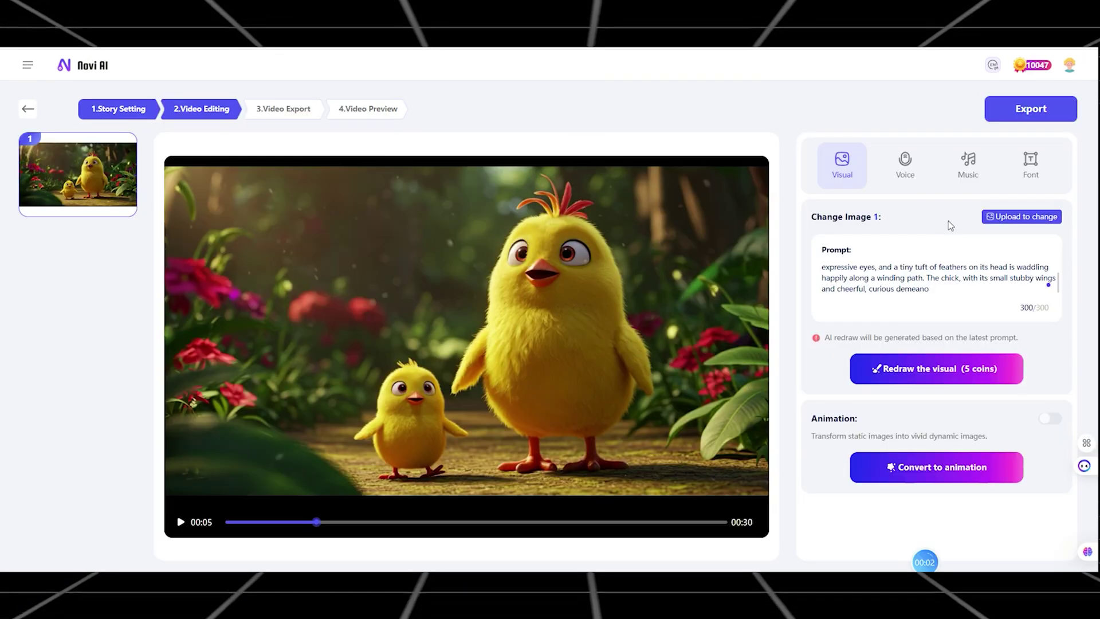
scroll(896, 281, down, 2)
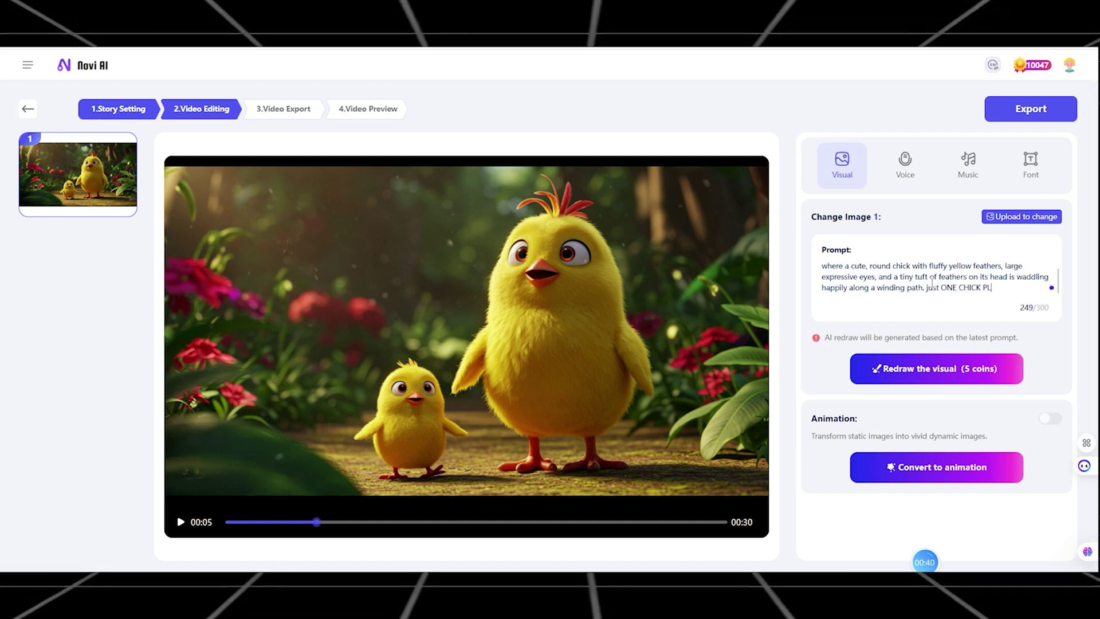
key(BackSpace)
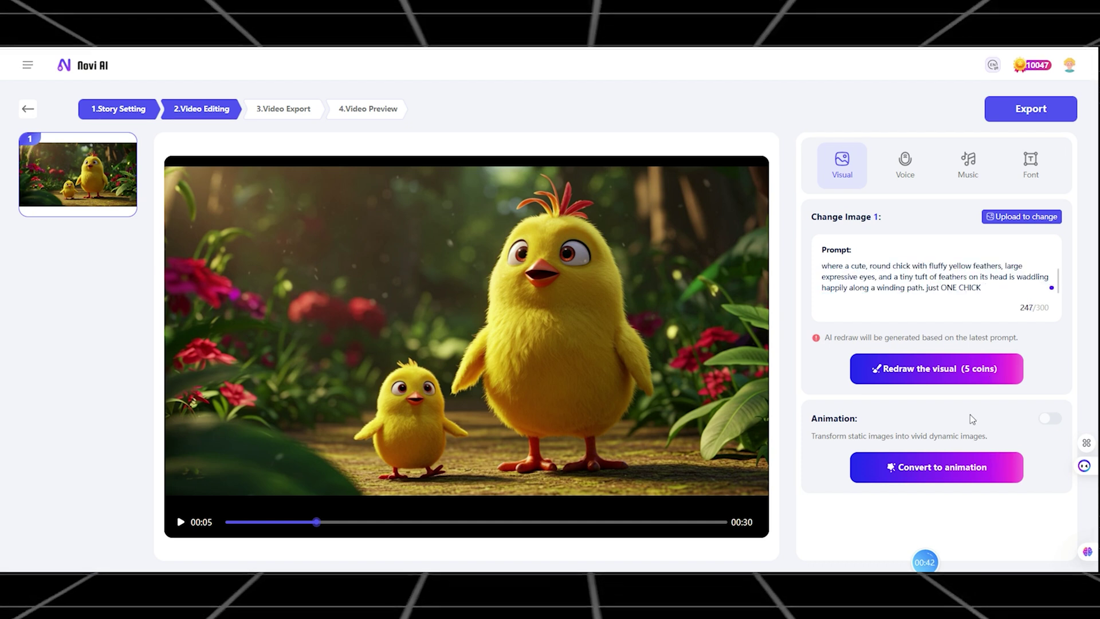
click(987, 371)
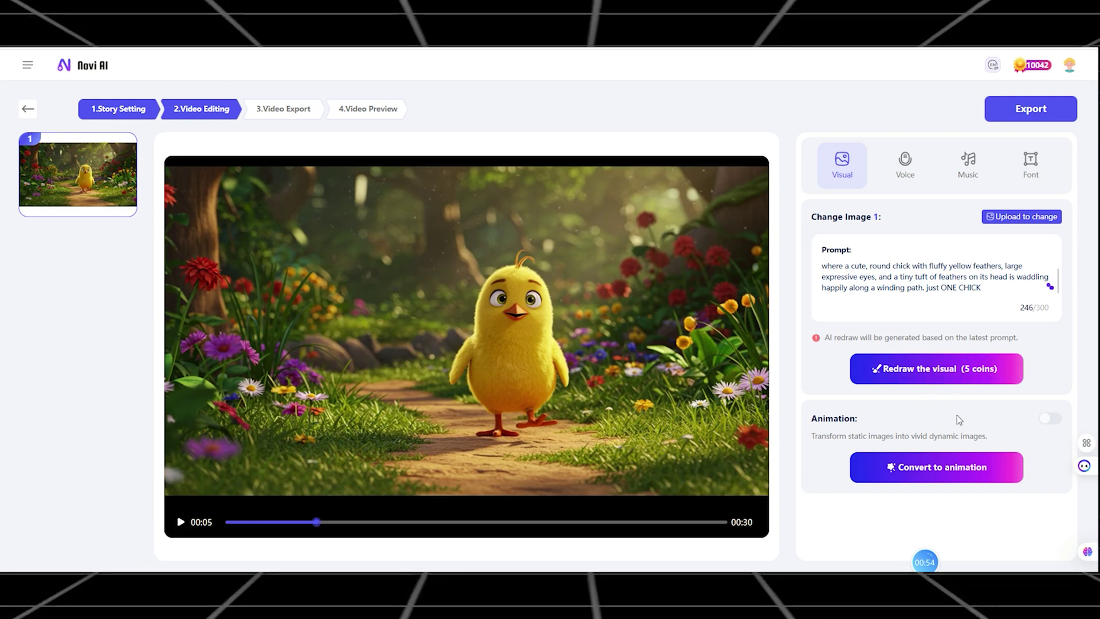
Step: Show the Voice tab and scroll through the narration voice grid
click(903, 166)
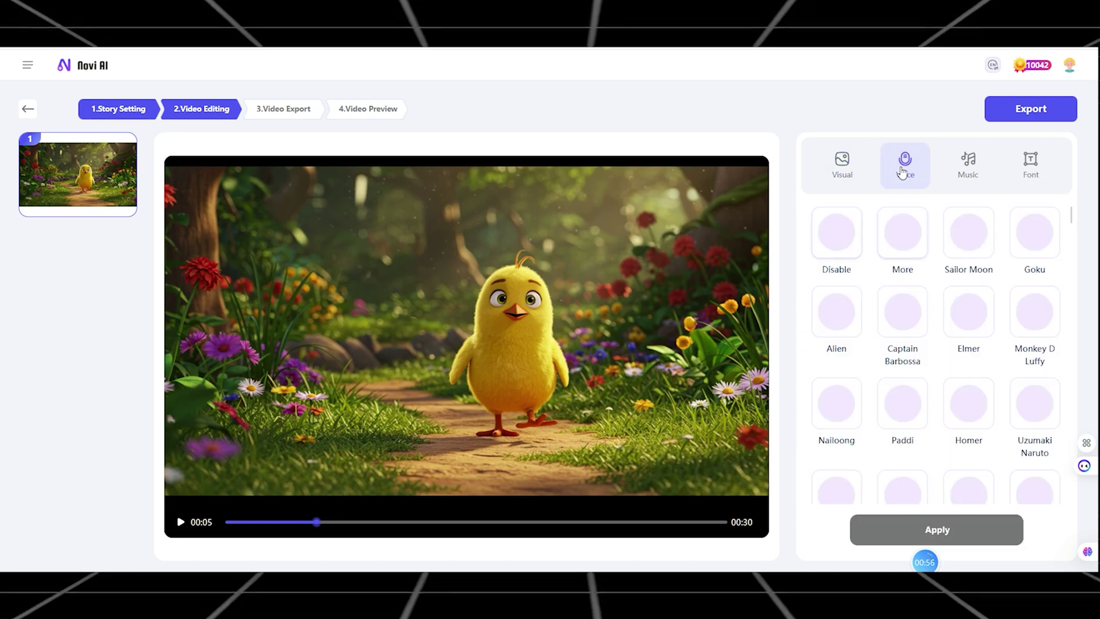
scroll(908, 223, down, 10)
scroll(909, 277, up, 4)
scroll(910, 277, up, 10)
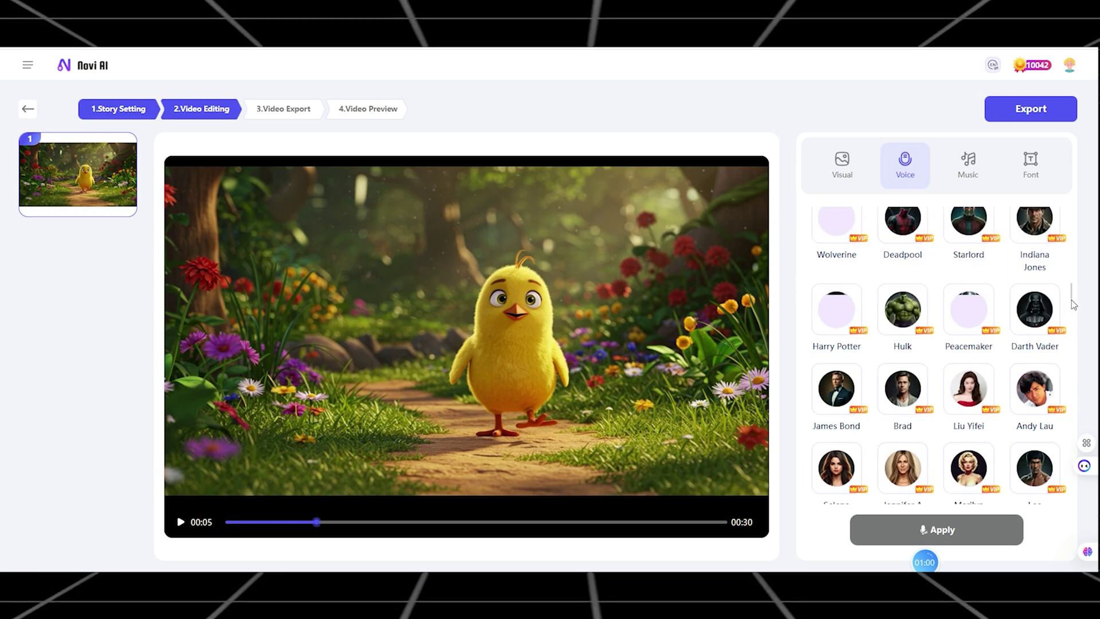
drag(1072, 295, 1071, 262)
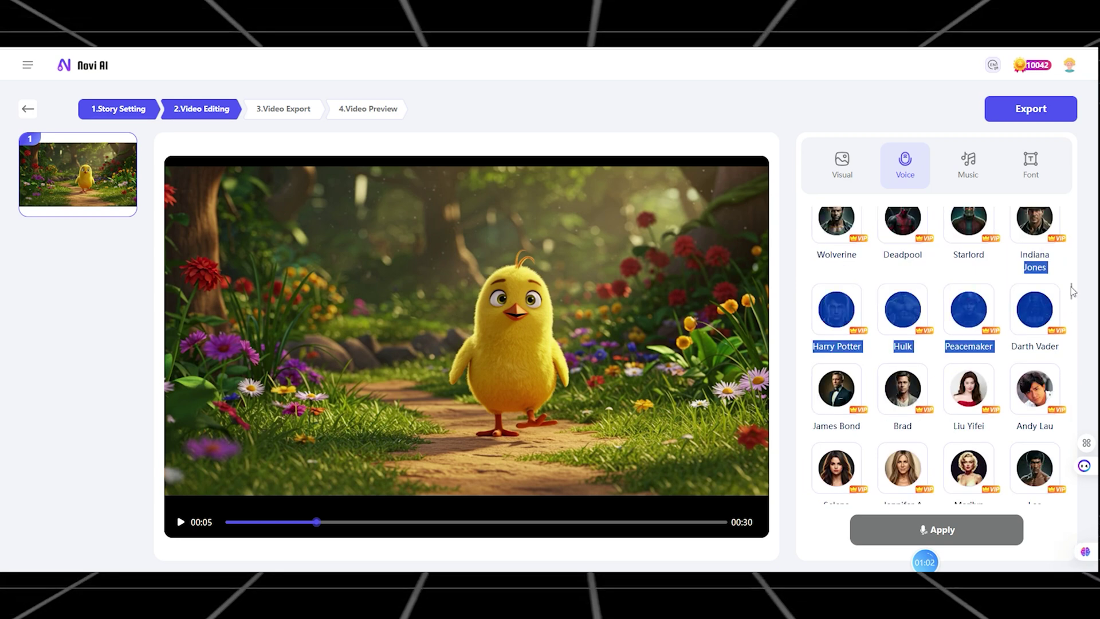
scroll(1071, 287, up, 10)
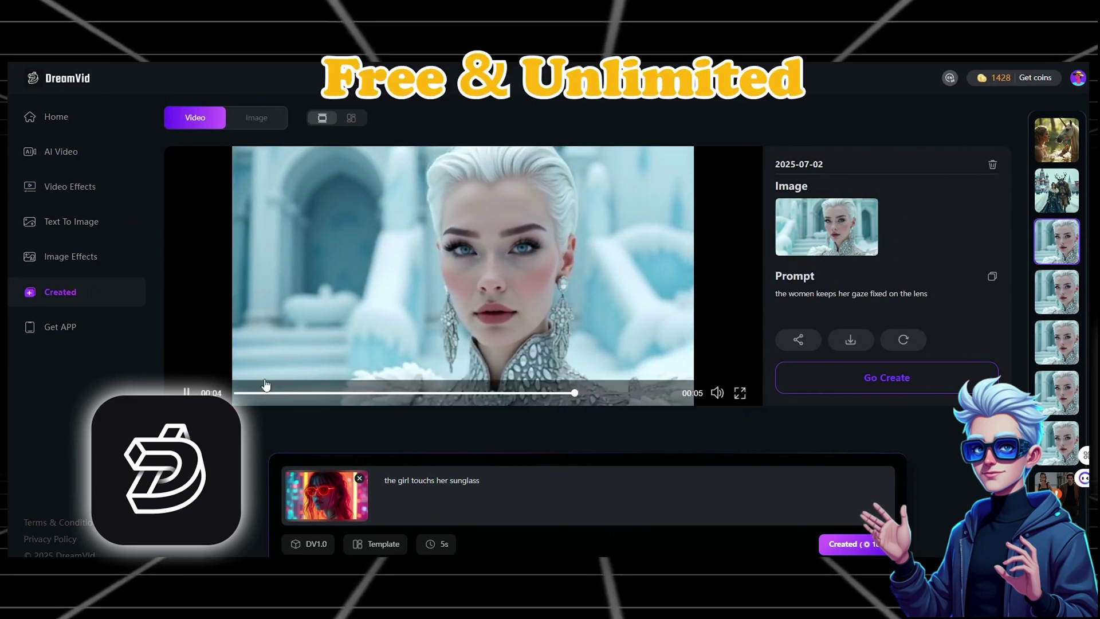
Step: Preview the earlier Red Square clip and the newest clip in DreamVid's Created history
click(1047, 205)
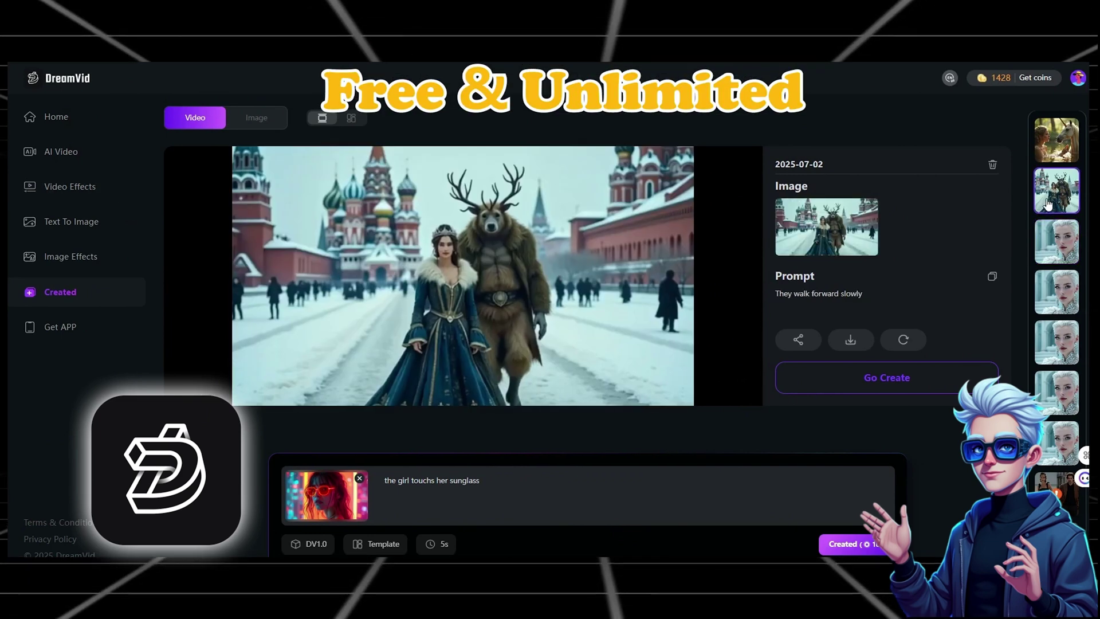
click(1066, 153)
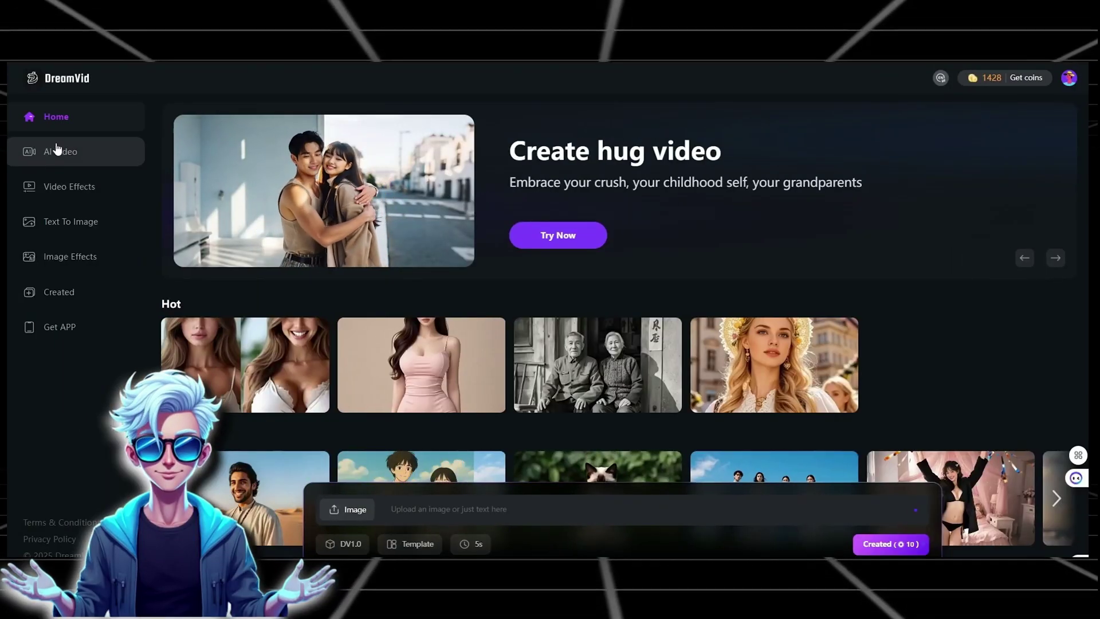
scroll(421, 258, down, 3)
scroll(246, 343, up, 3)
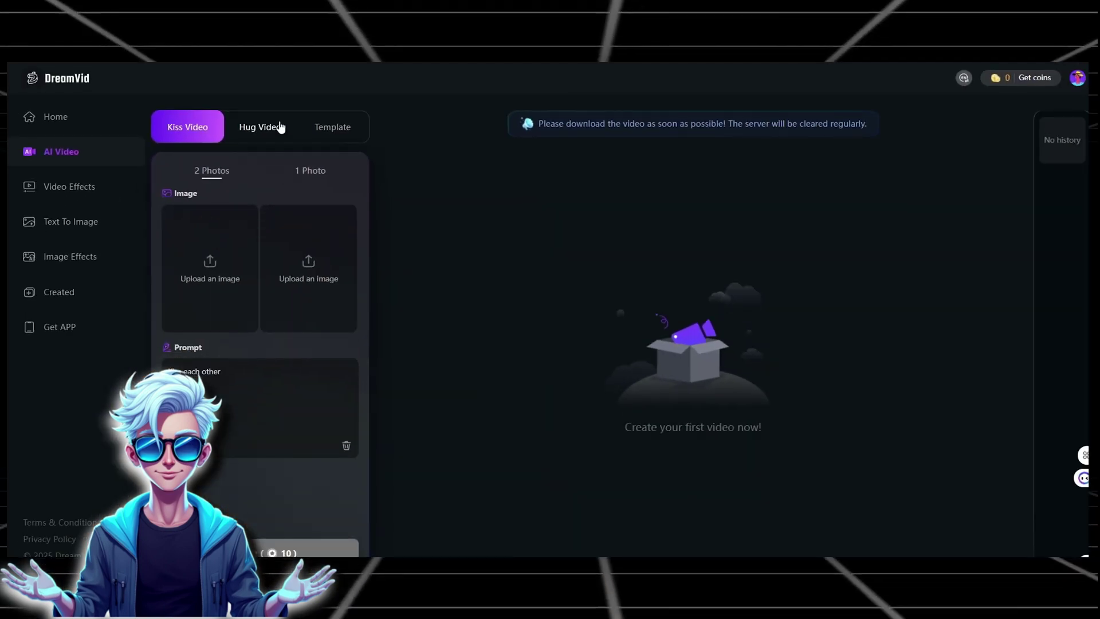
click(280, 127)
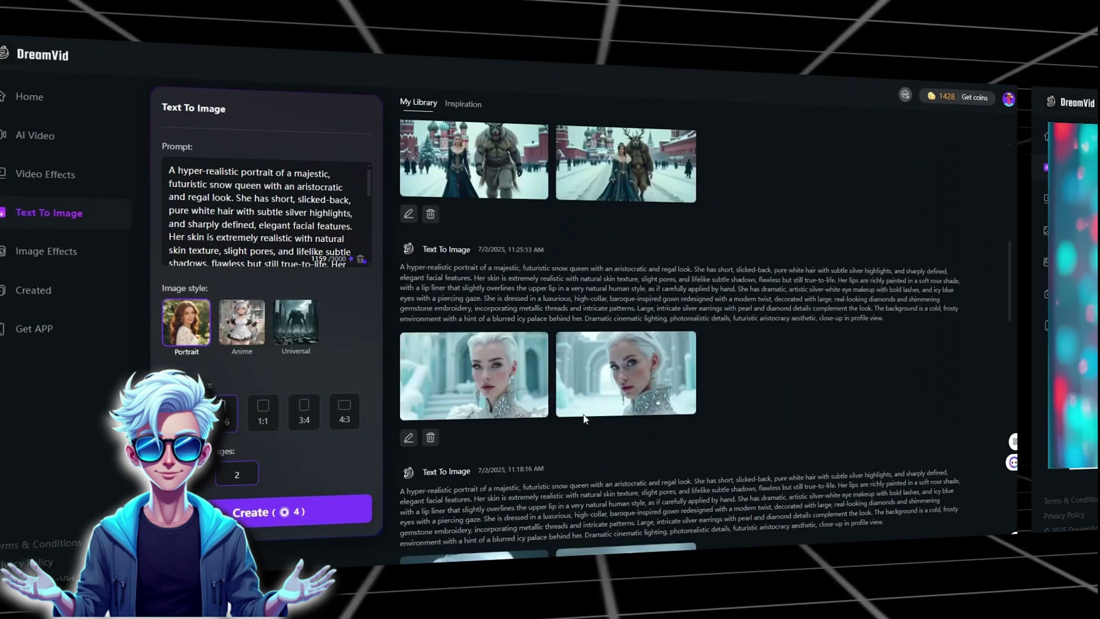
scroll(544, 462, down, 5)
scroll(544, 461, down, 5)
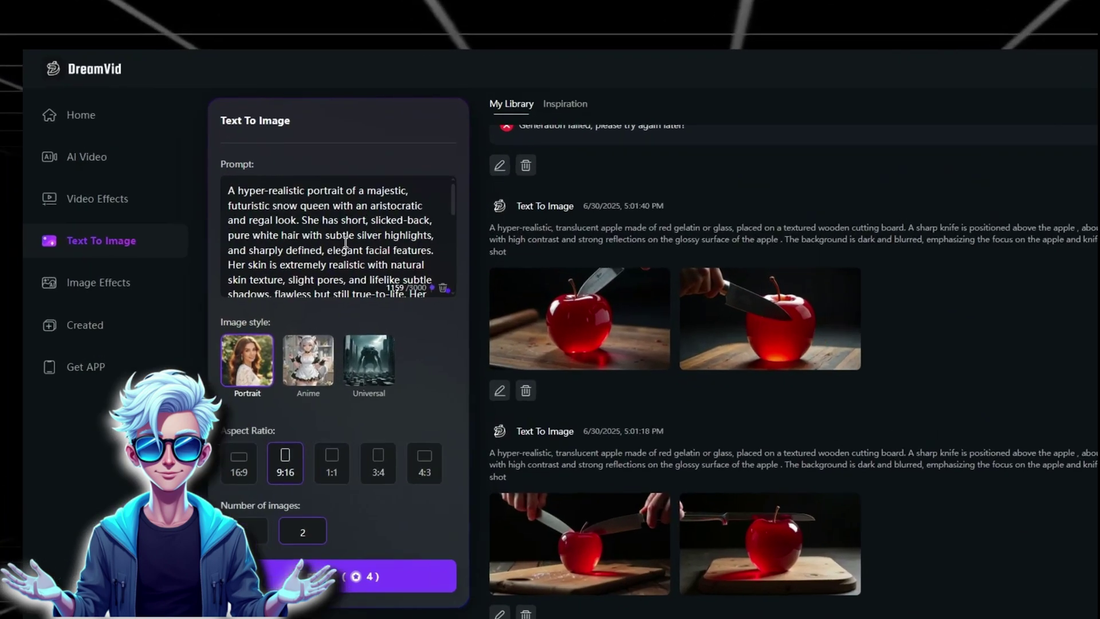
scroll(282, 245, down, 5)
scroll(535, 333, down, 1)
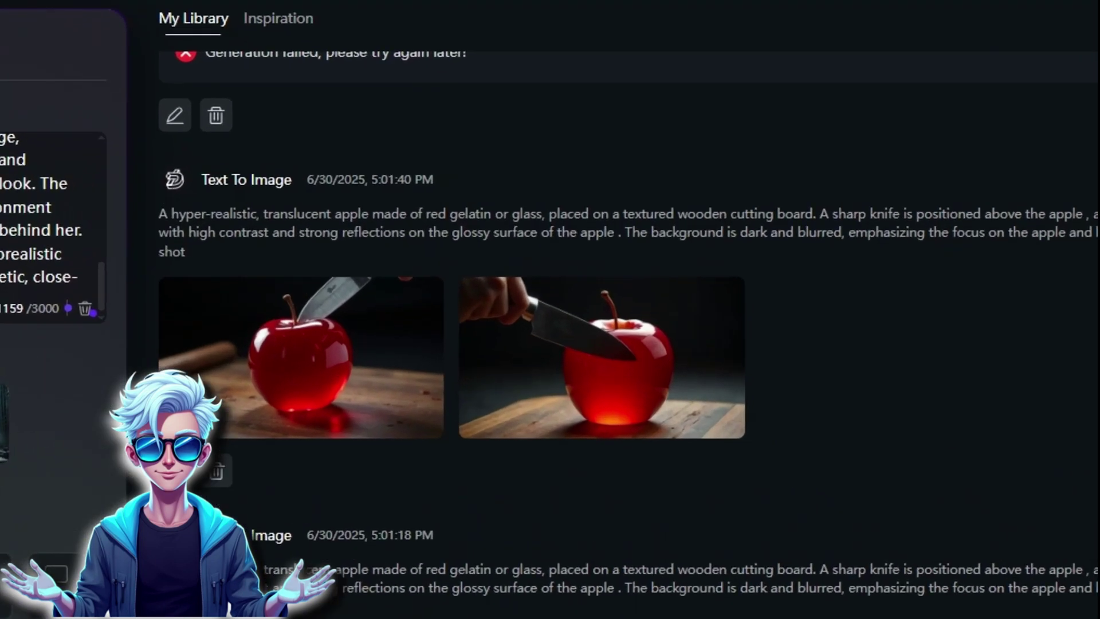
scroll(801, 269, down, 5)
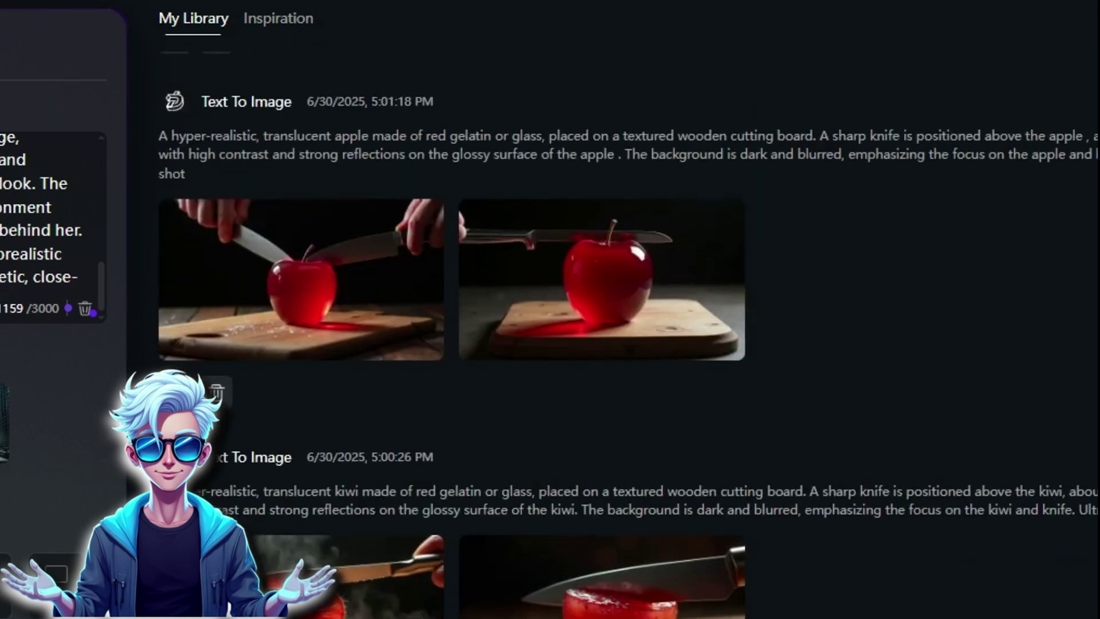
scroll(405, 515, down, 1)
scroll(429, 498, up, 3)
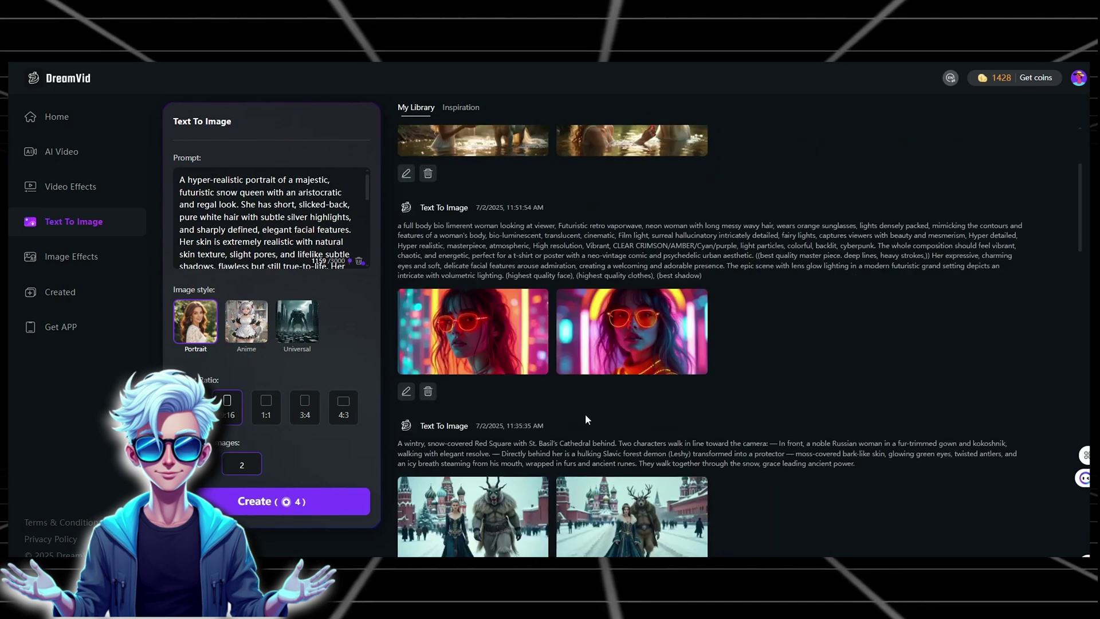
scroll(586, 414, down, 5)
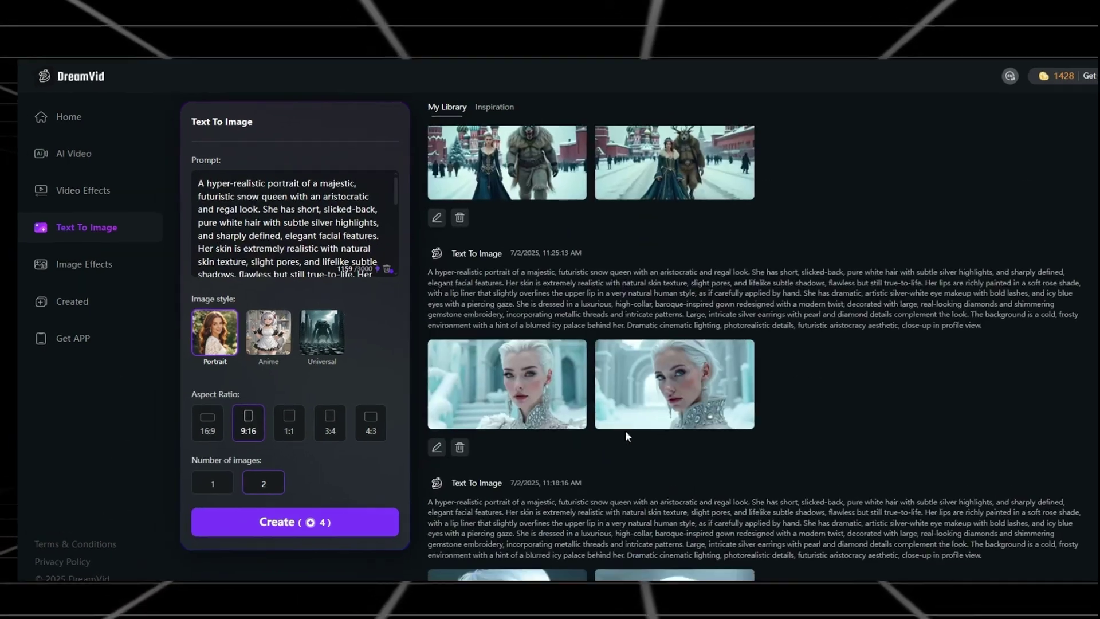
scroll(625, 436, down, 10)
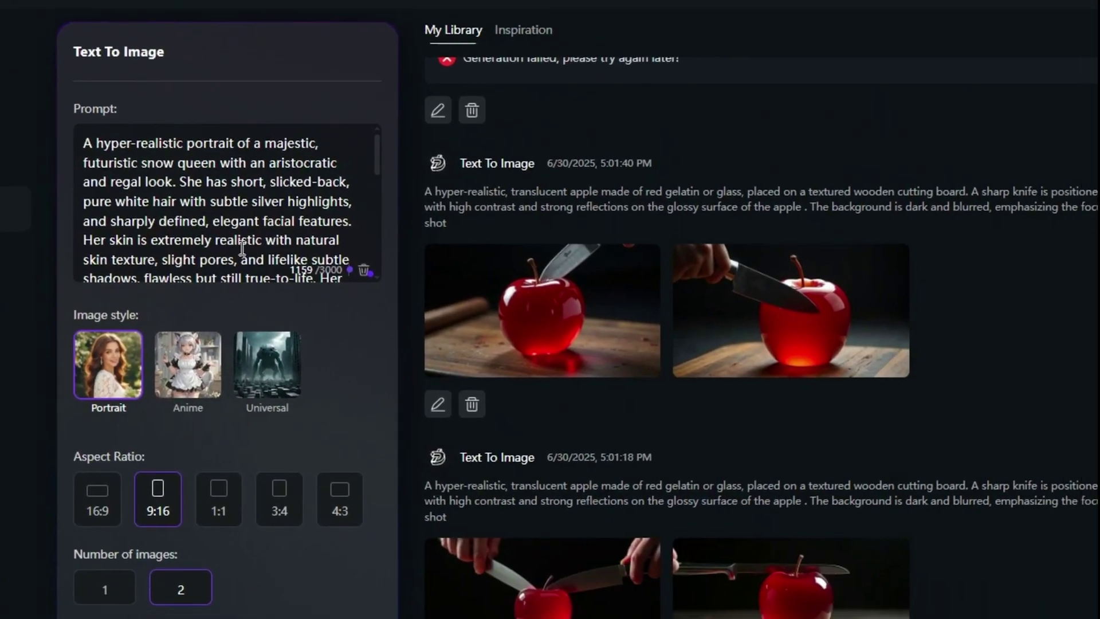
scroll(242, 248, down, 5)
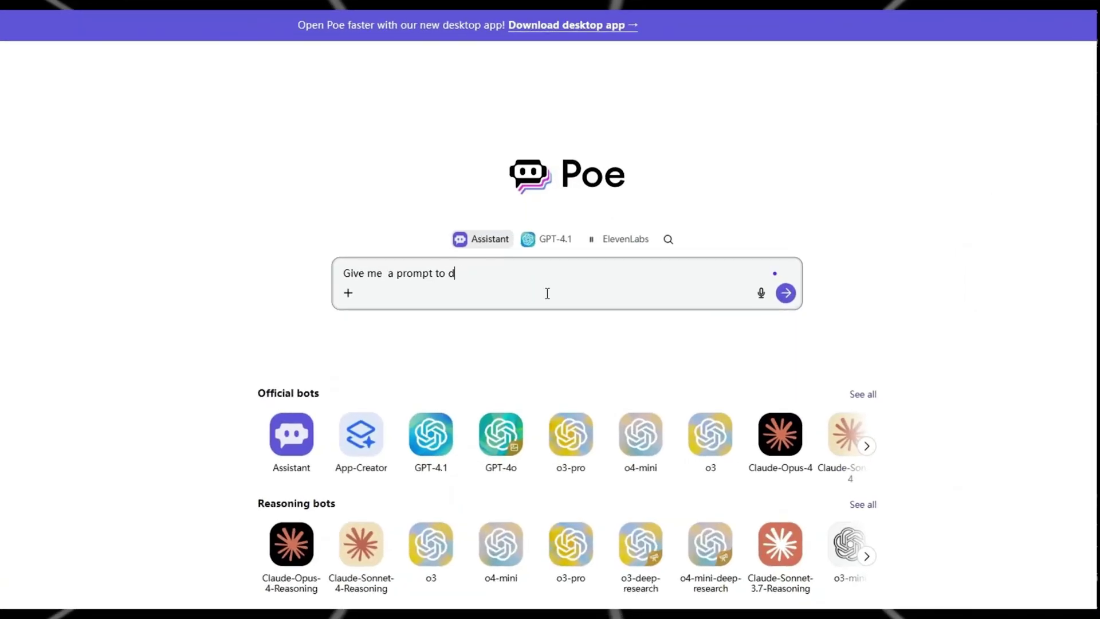
text(ec)
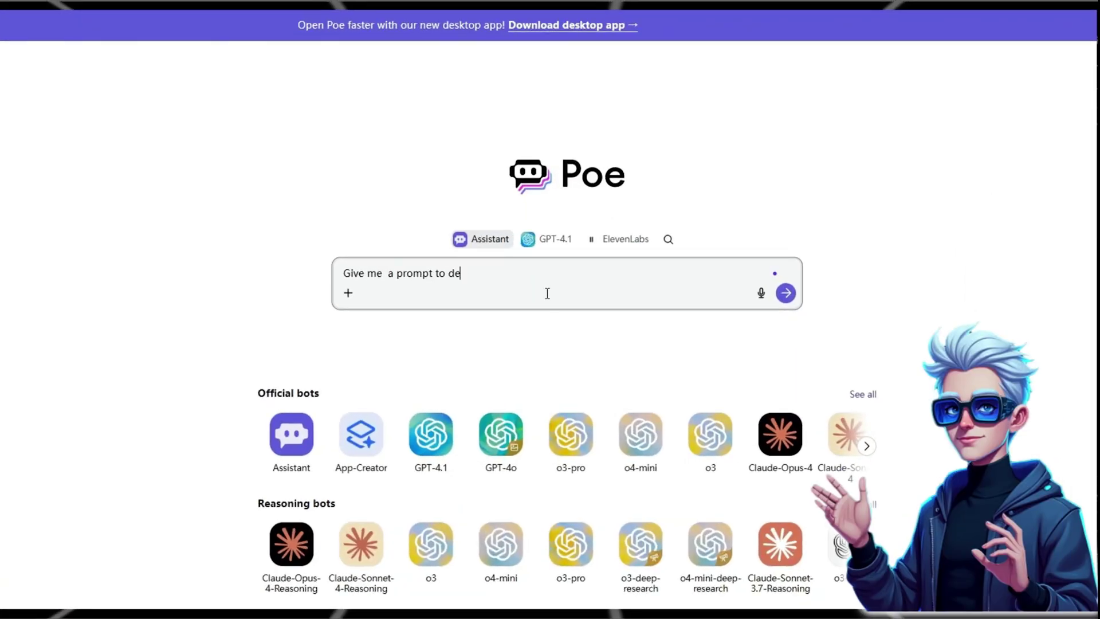
Step: Correct the Poe request to ask for a snow queen prompt 'about a wome…' and send it
key(BackSpace)
key(BackSpace)
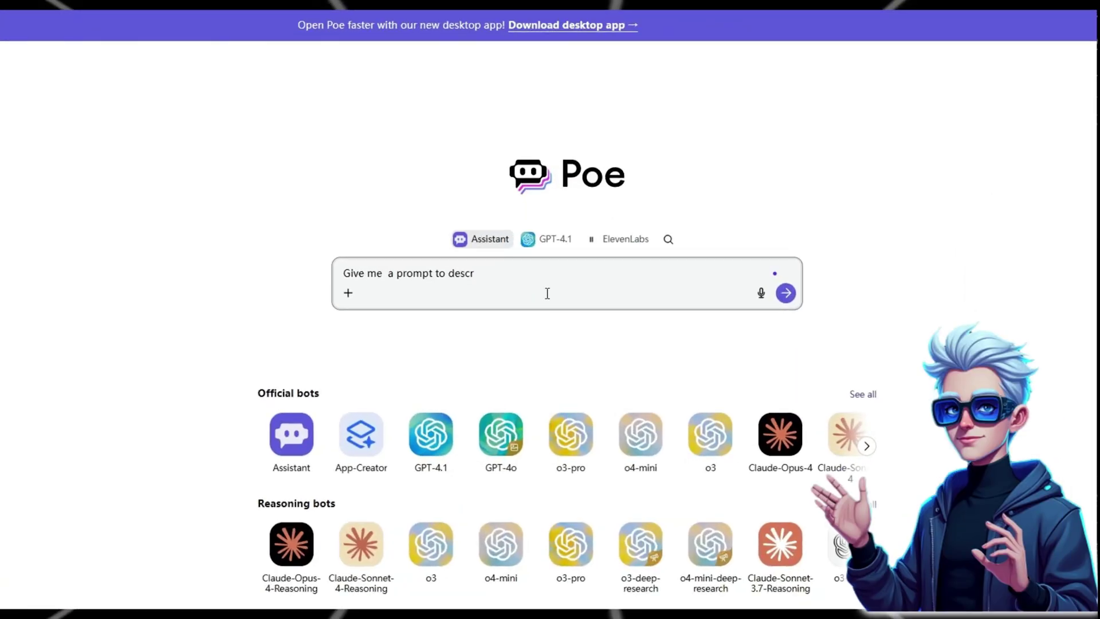
key(BackSpace)
key(BackSpace)
text(about a wome)
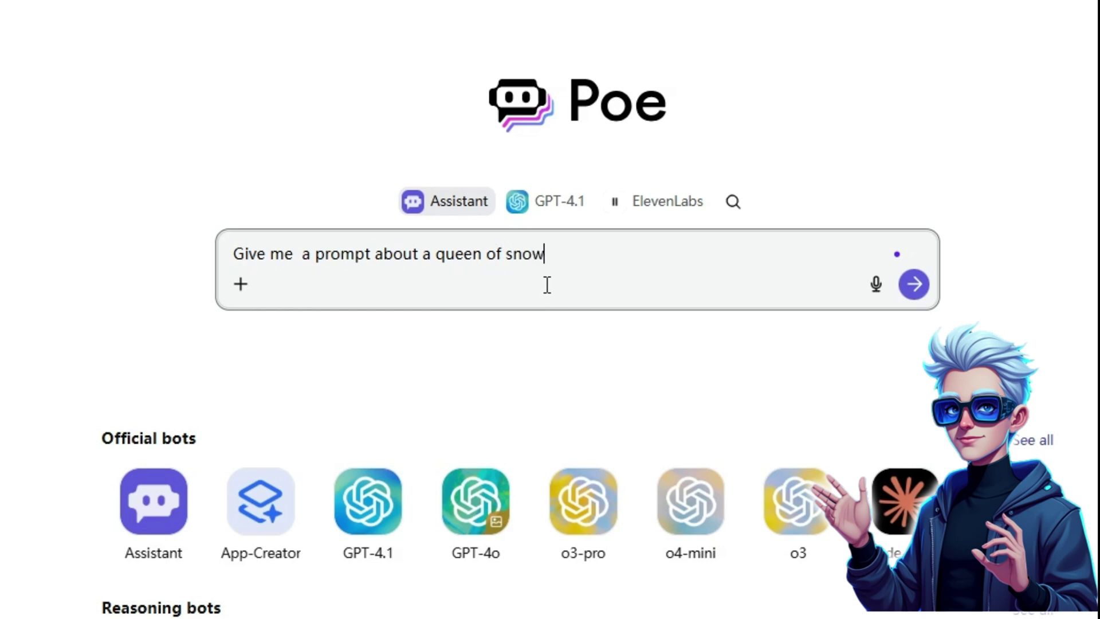
key(Return)
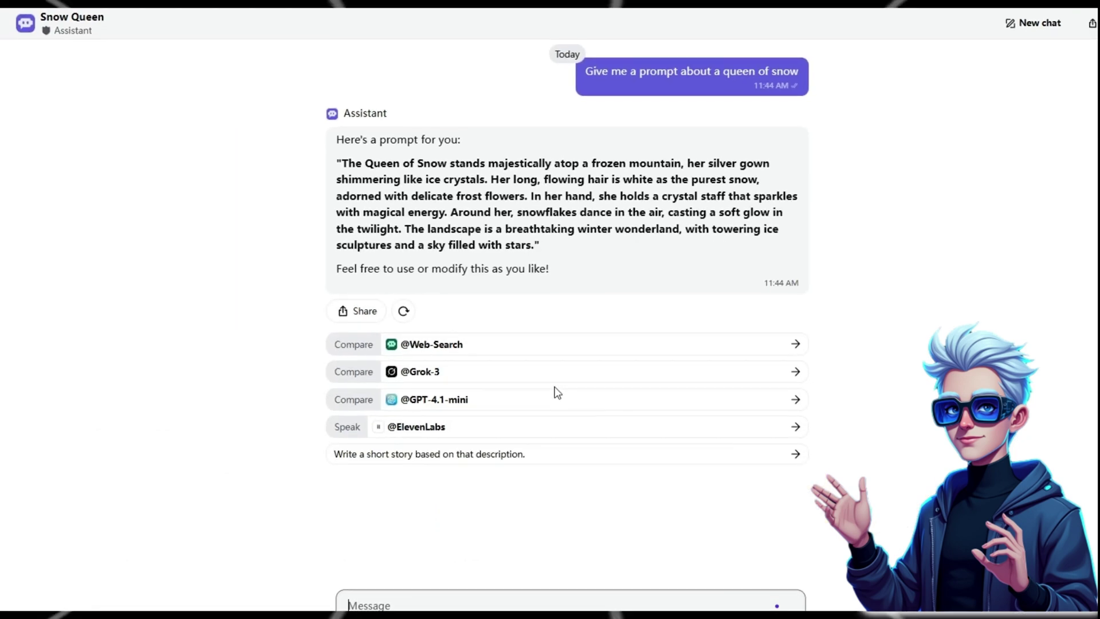
Step: Copy the assistant's Queen of Snow prompt and select DreamVid's existing prompt text
drag(535, 245, 343, 164)
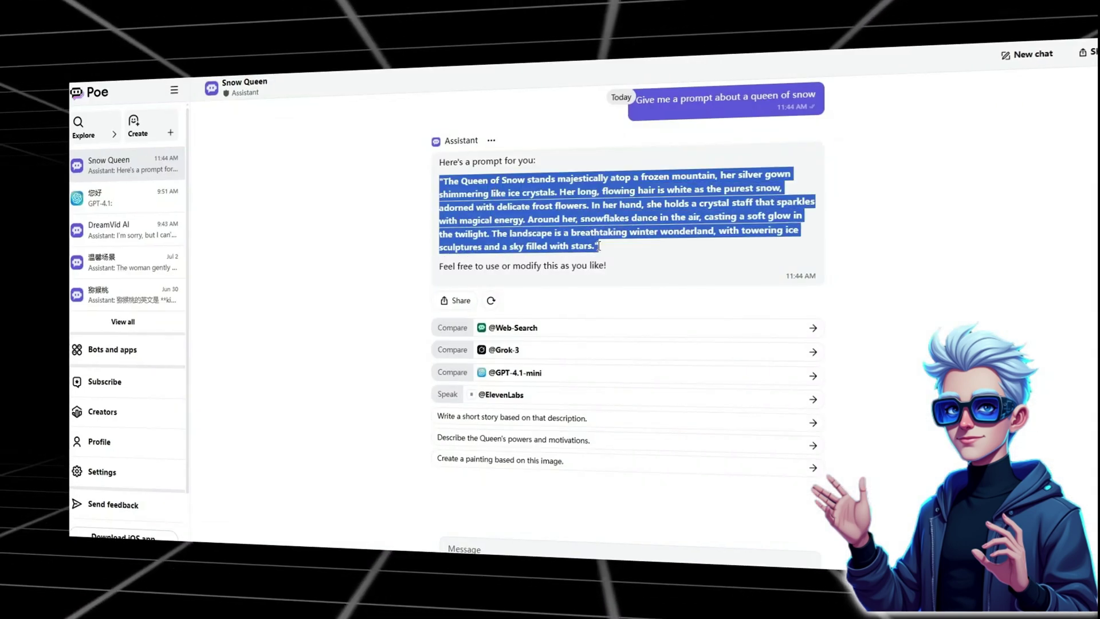
right_click(596, 249)
click(631, 295)
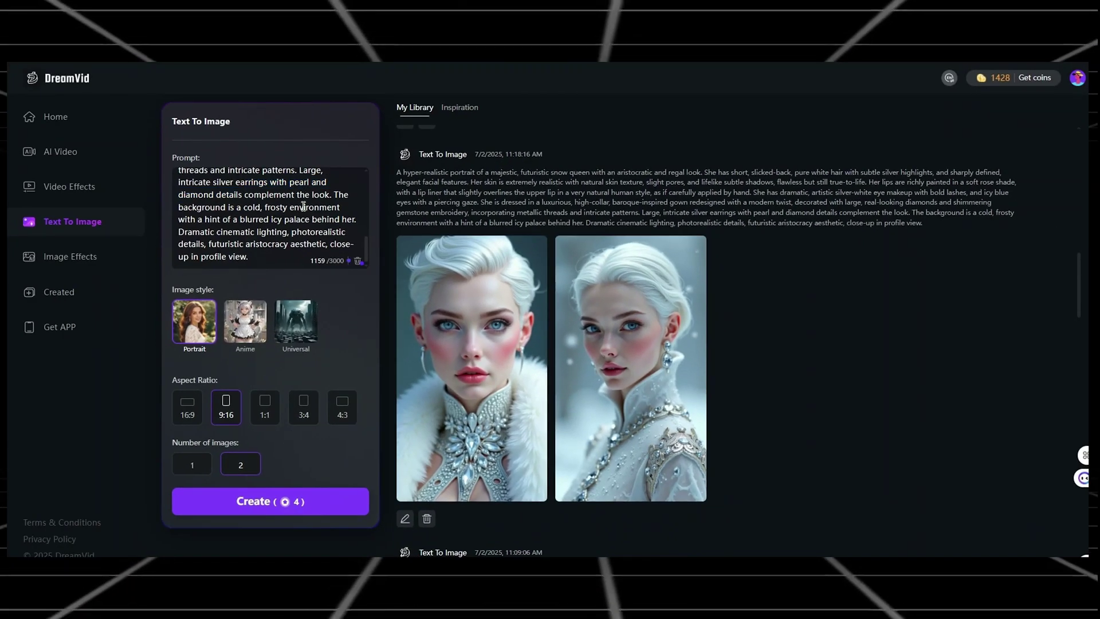
key(ctrl+a)
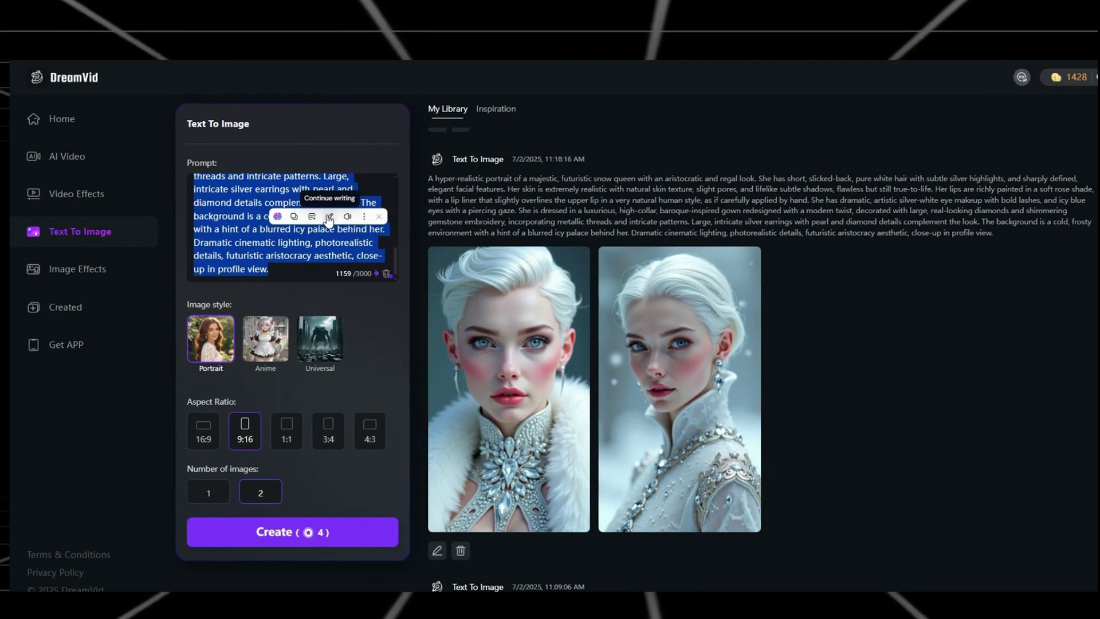
Step: Replace the old prompt with the pasted Queen of Snow prompt, then preview both Snow Queen images
key(BackSpace)
key(ctrl+v)
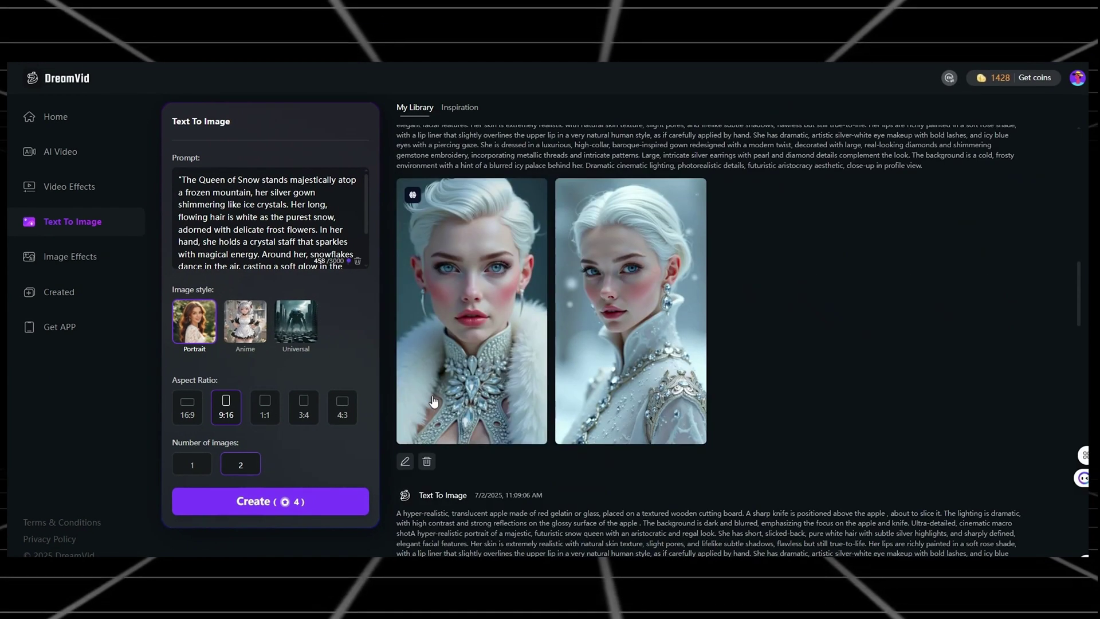
click(410, 194)
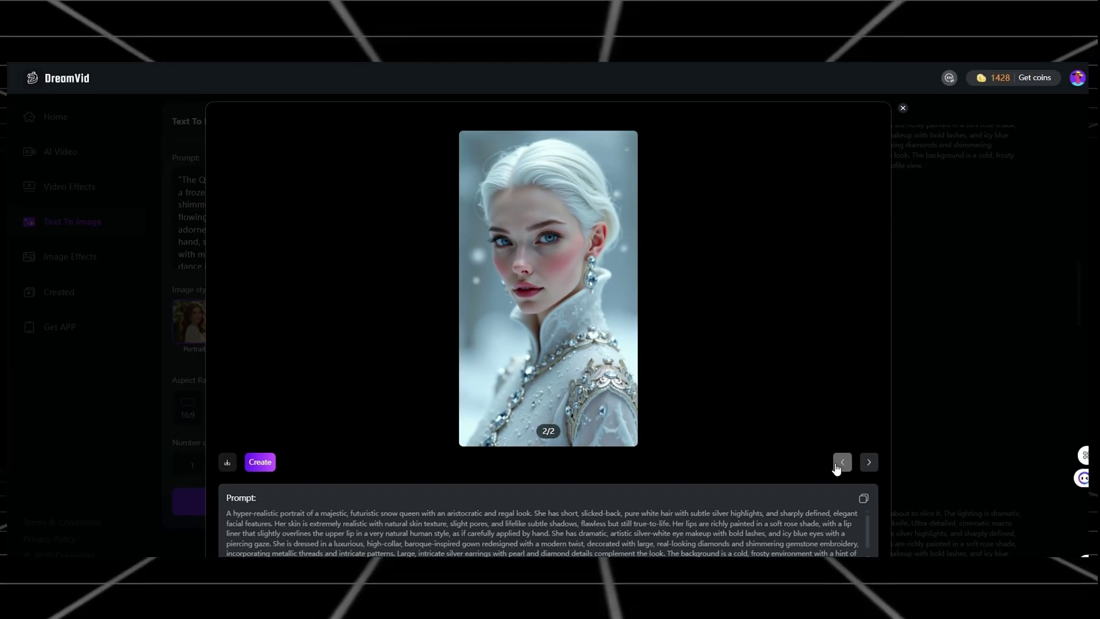
click(868, 462)
click(903, 107)
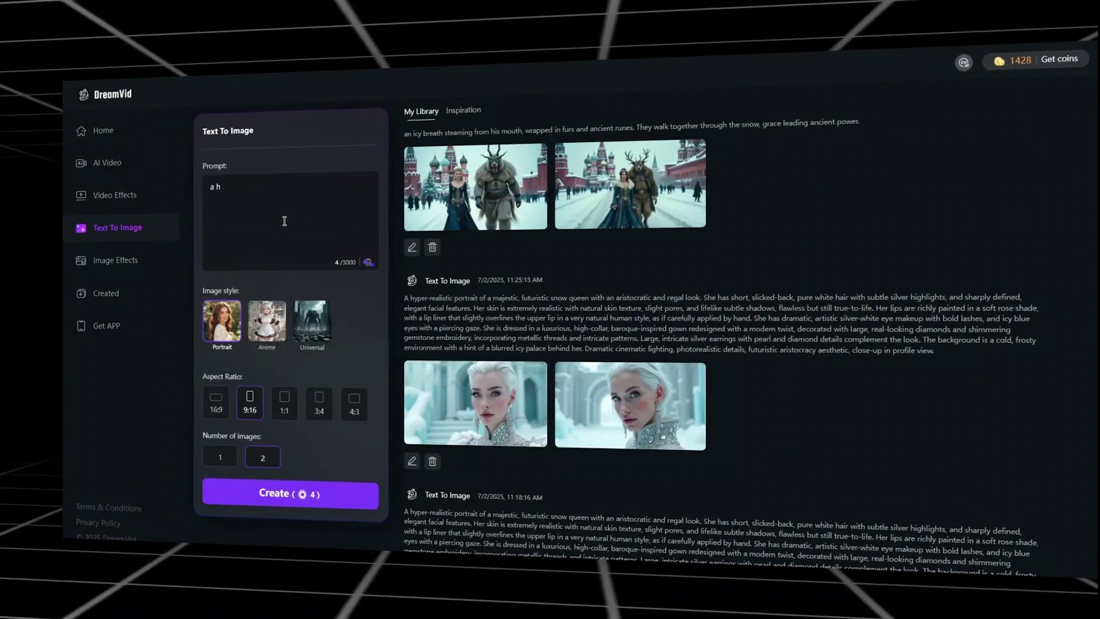
Step: Type a hyper realistic portrait prompt of a majestic subject and look through the snow queen images
text(yper realistic)
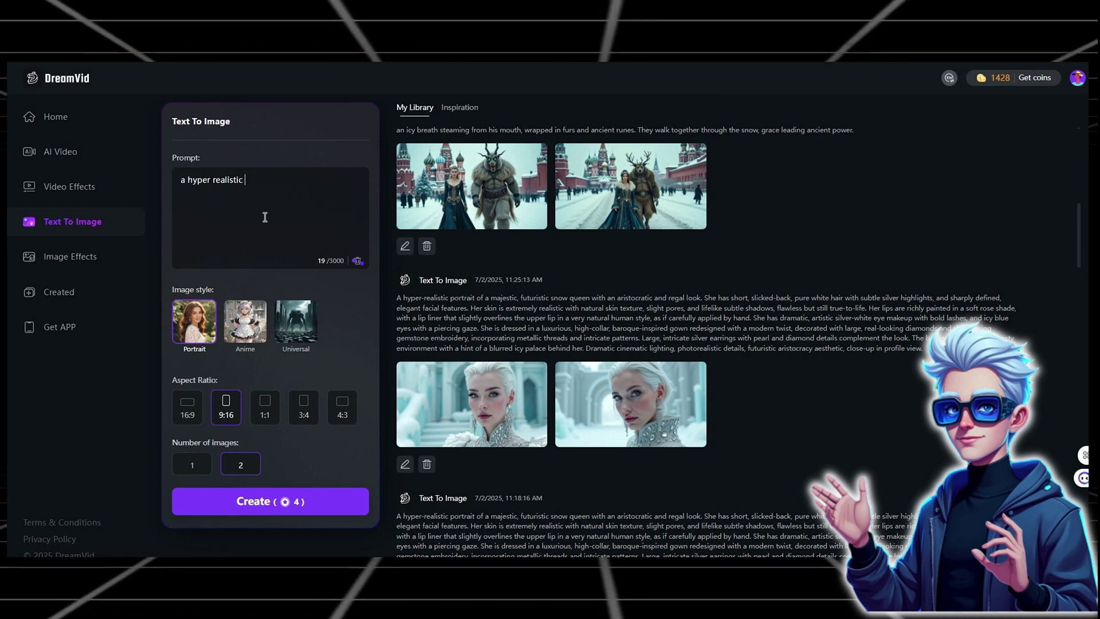
text(t of a mag)
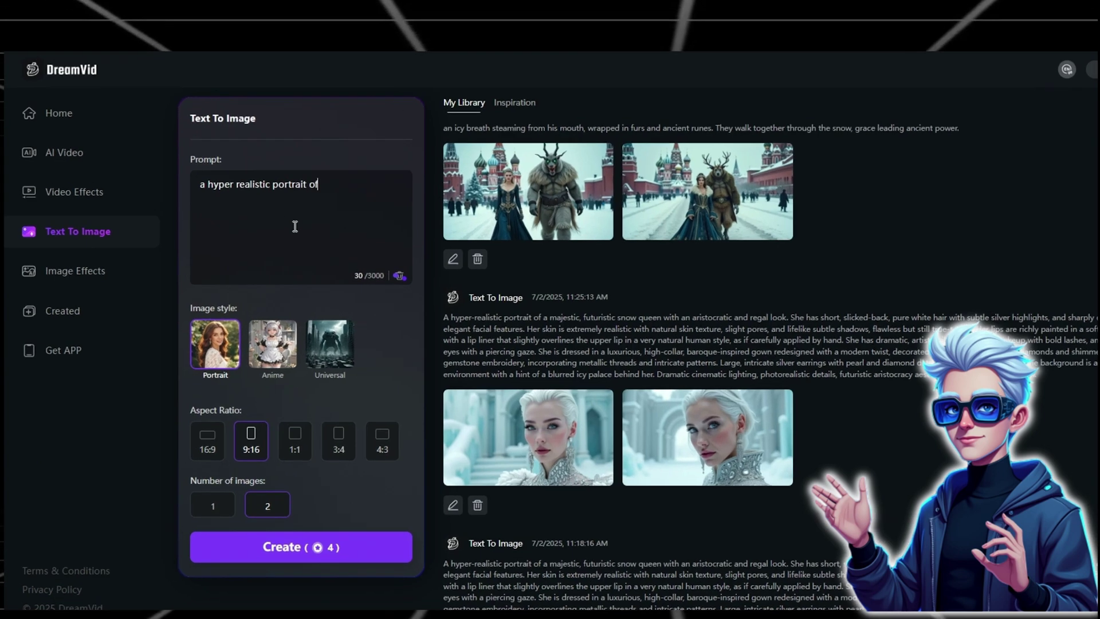
text(es)
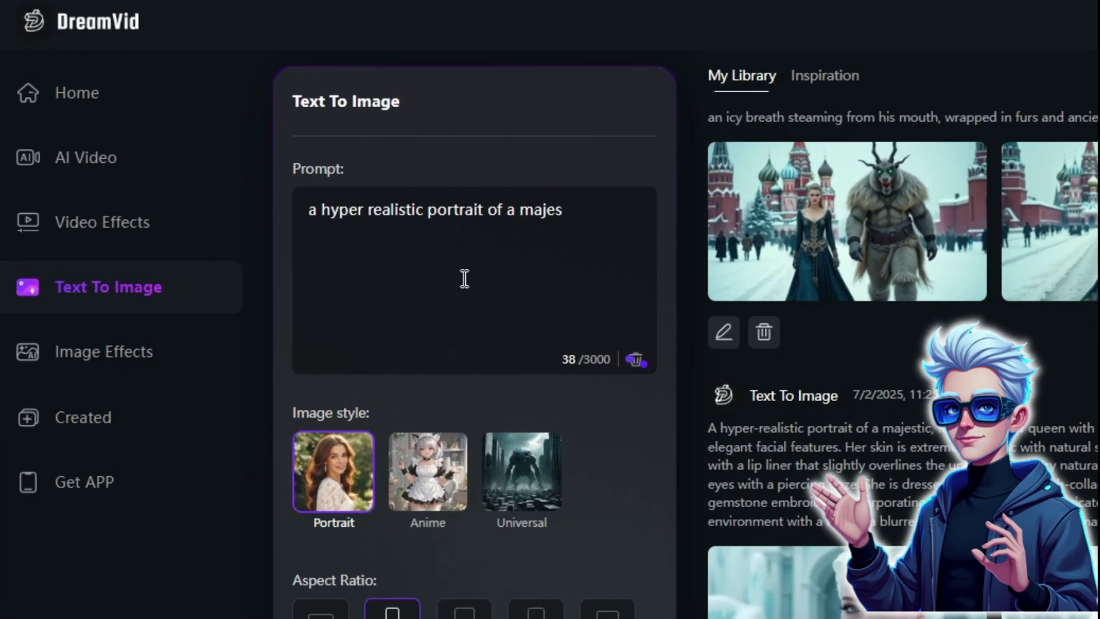
text(tic)
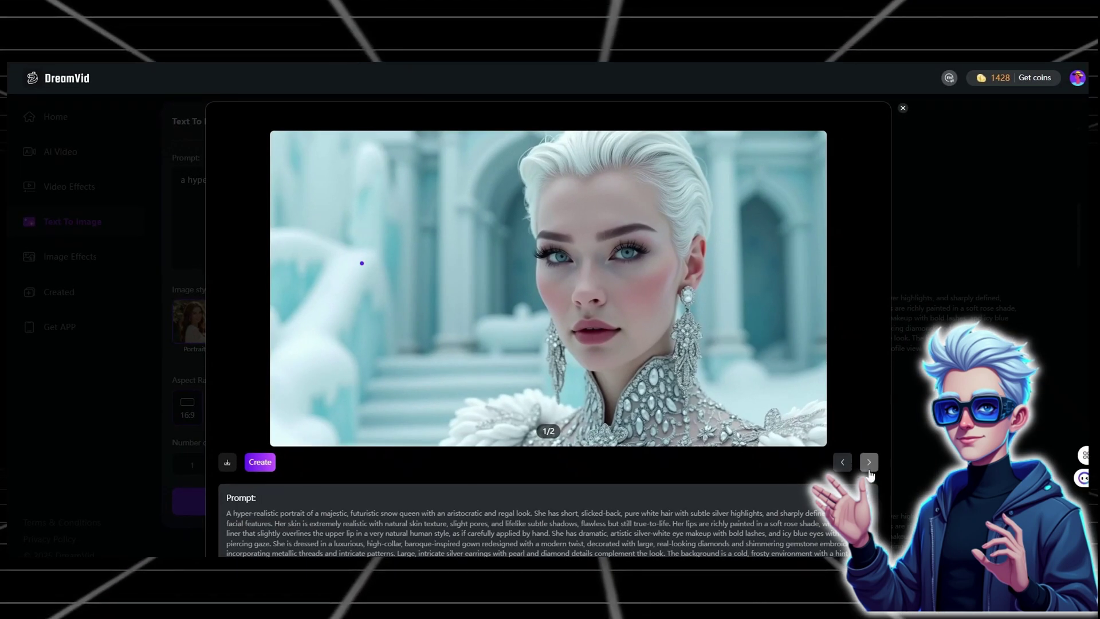
click(868, 462)
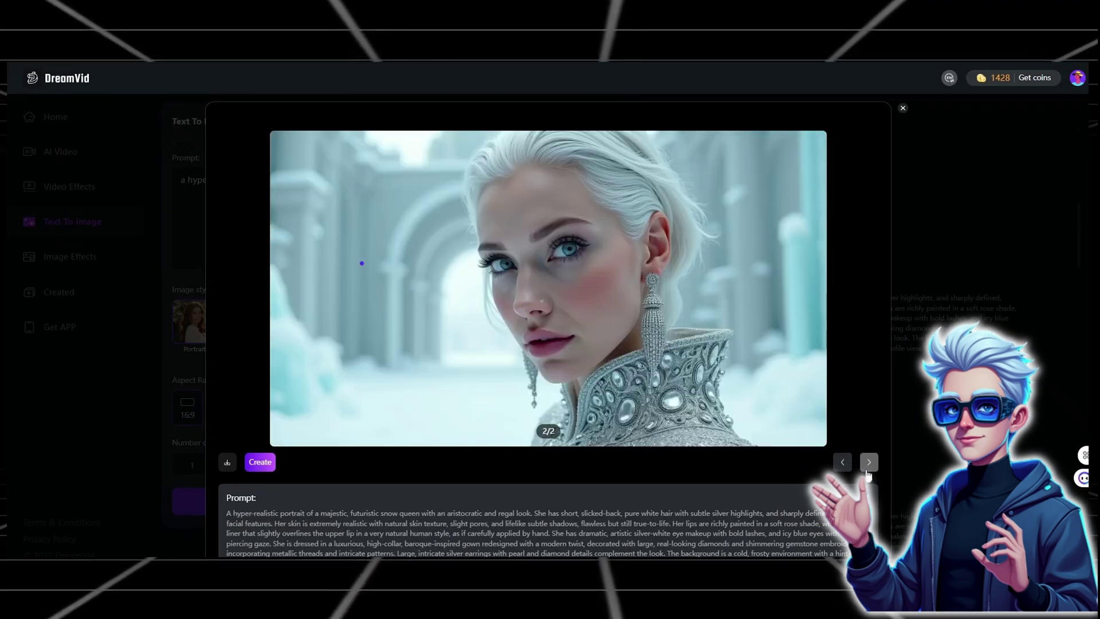
click(902, 108)
scroll(745, 286, up, 2)
Step: Browse the Red Square and neon-glasses library images until the forest unicorn image opens in full preview
click(480, 314)
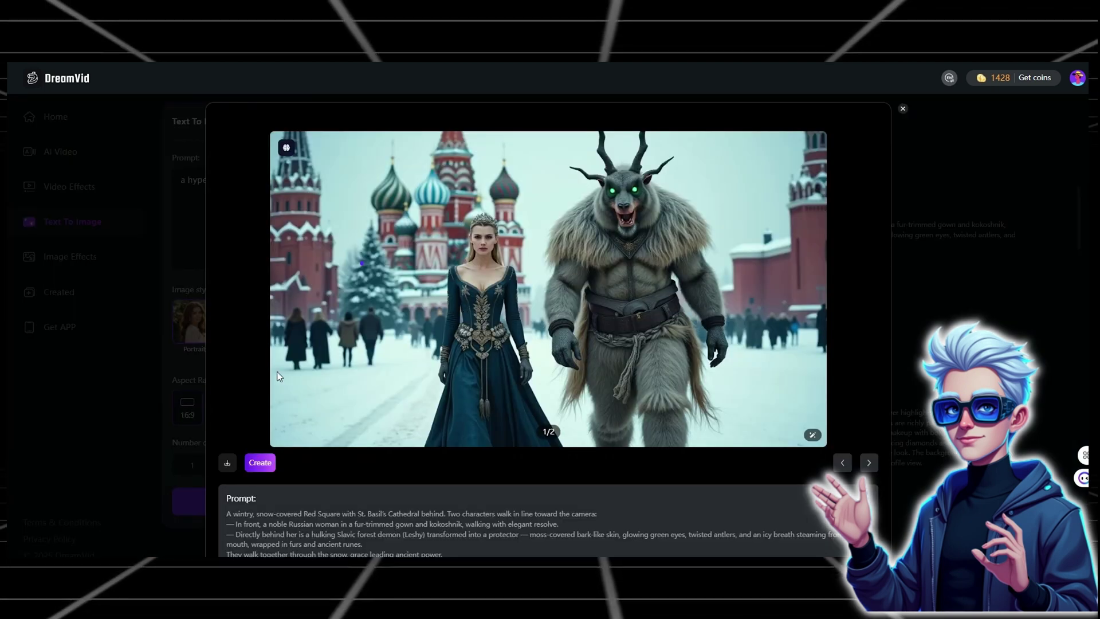
click(868, 463)
click(902, 109)
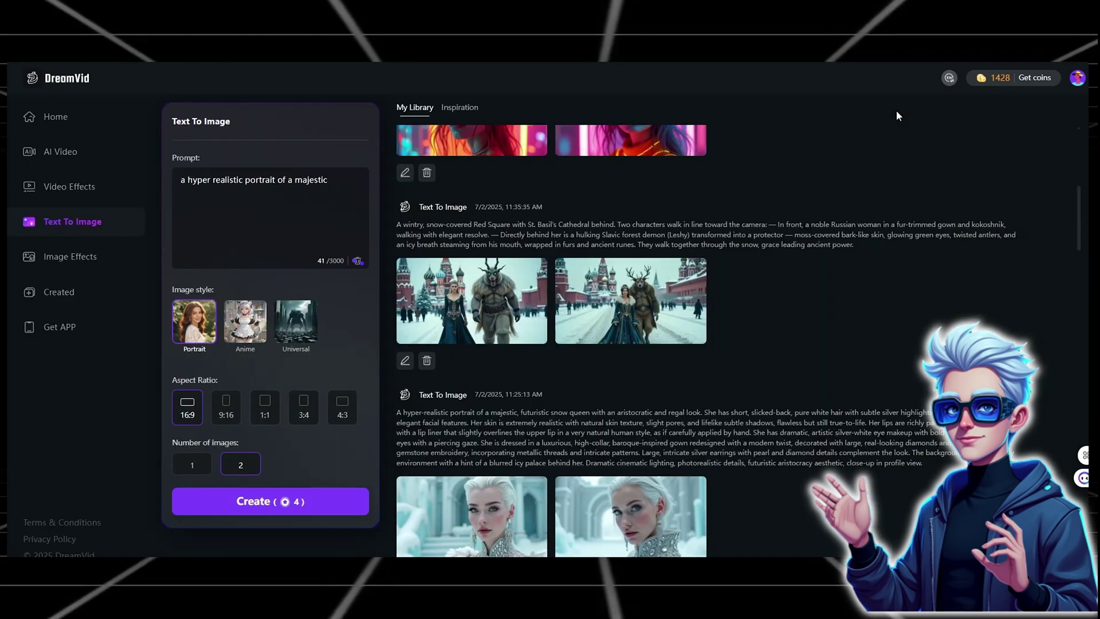
scroll(572, 344, up, 2)
click(475, 358)
click(902, 108)
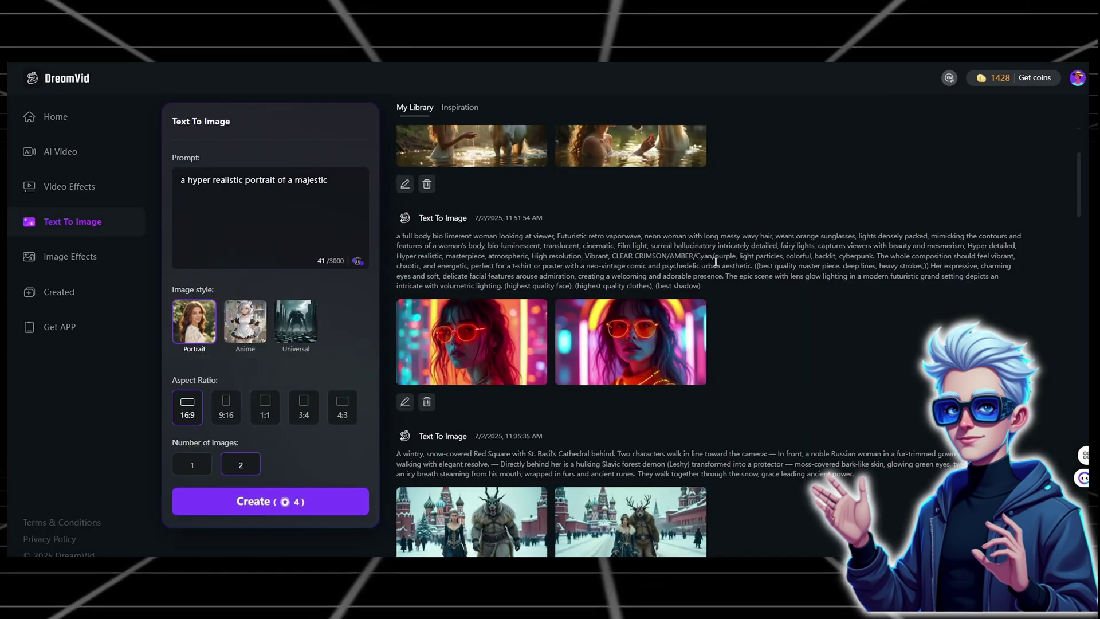
click(628, 350)
click(847, 103)
scroll(573, 343, up, 2)
click(488, 292)
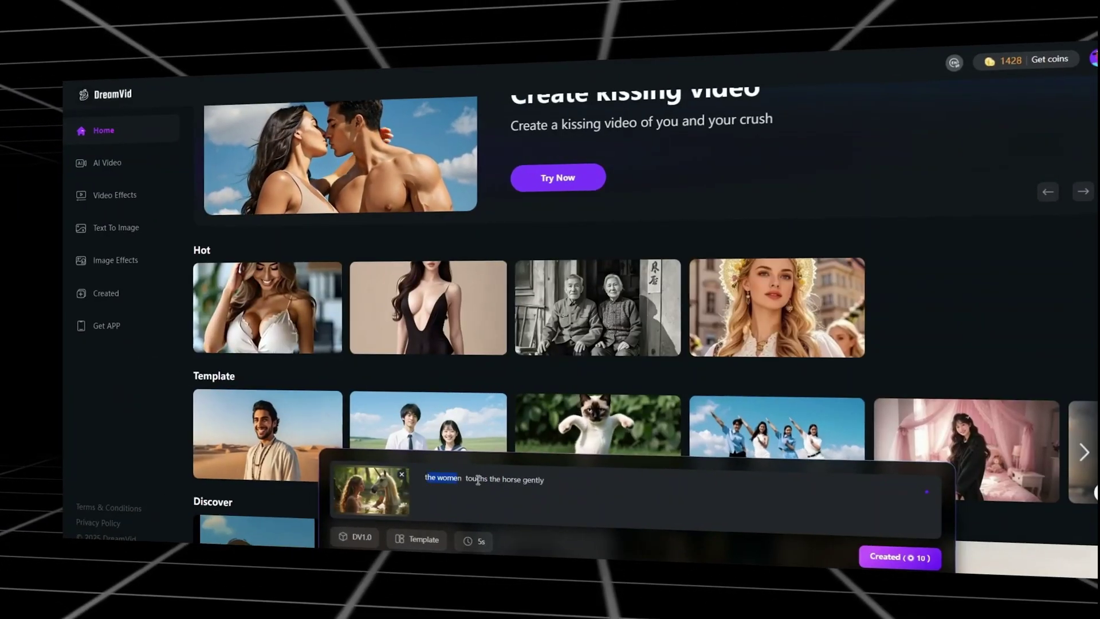
Step: Check the unicorn video prompt text, then go to the Created videos page
drag(478, 480, 617, 484)
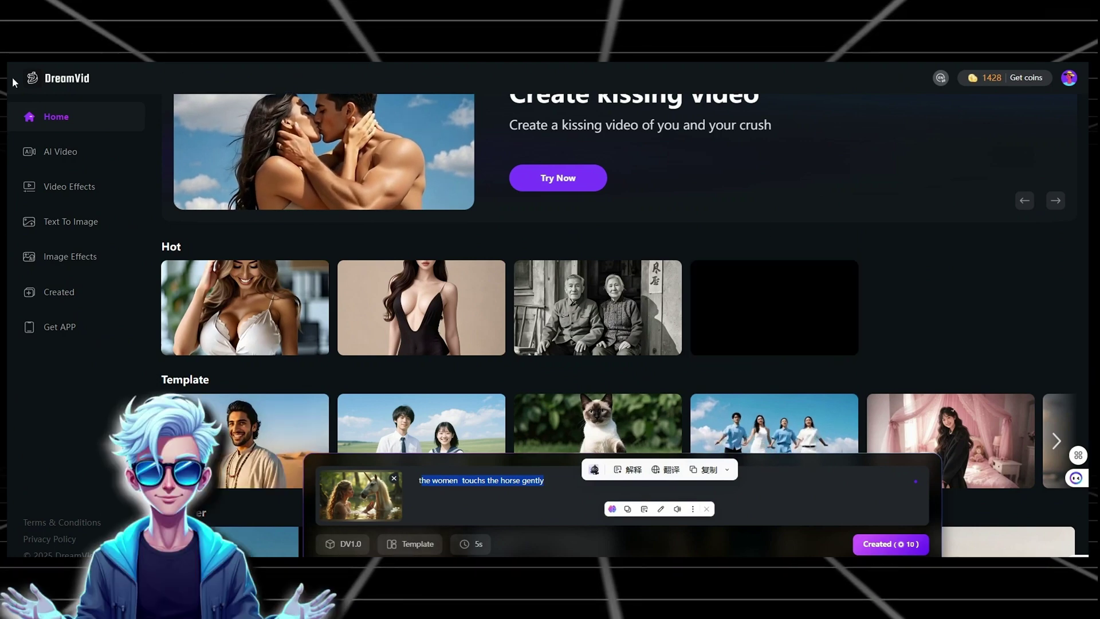
click(513, 475)
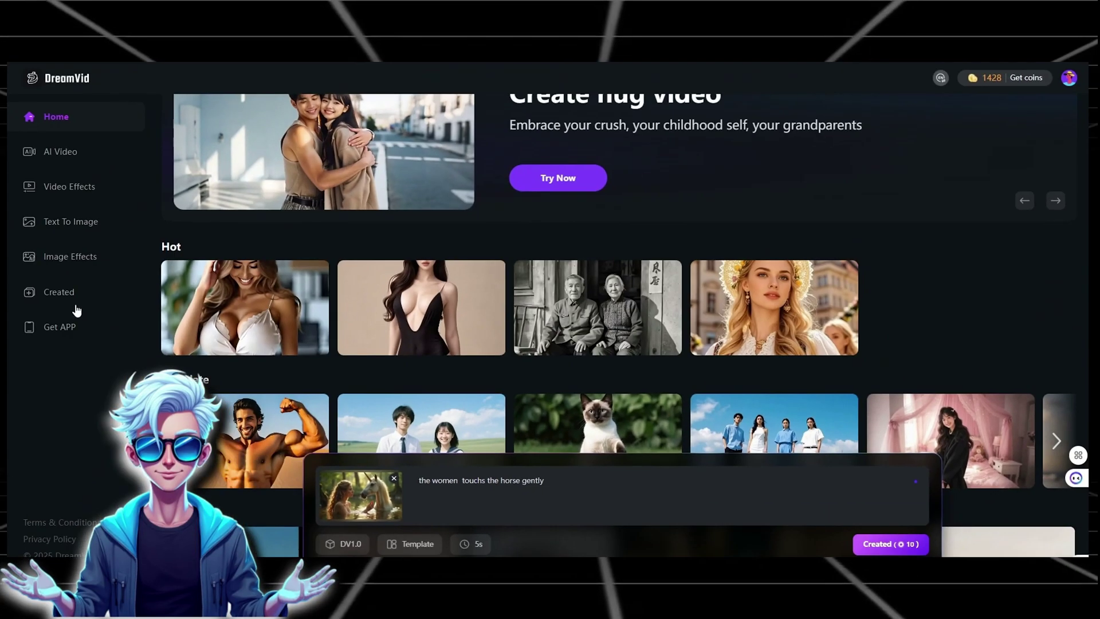
click(76, 300)
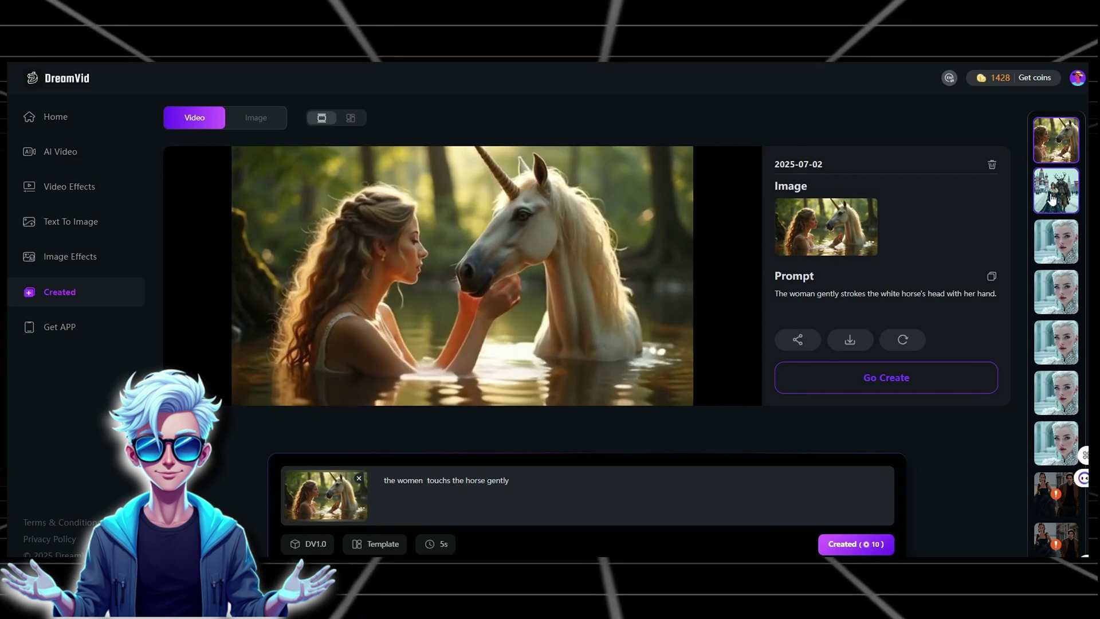
Step: Play the white-haired woman video from the Created page sidebar
scroll(241, 361, down, 1)
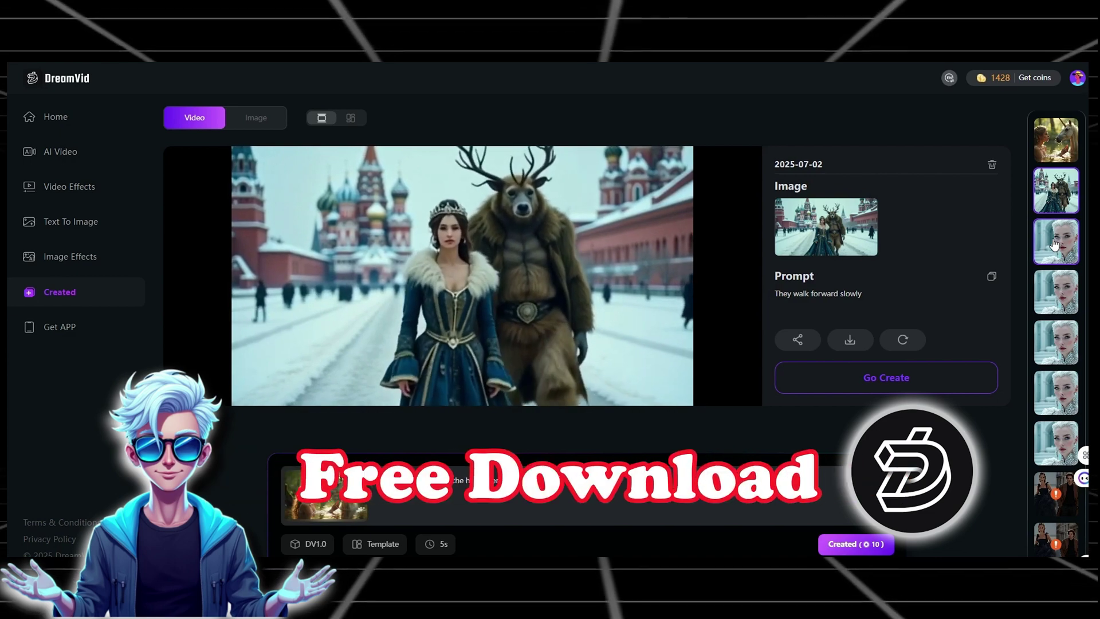
click(1054, 244)
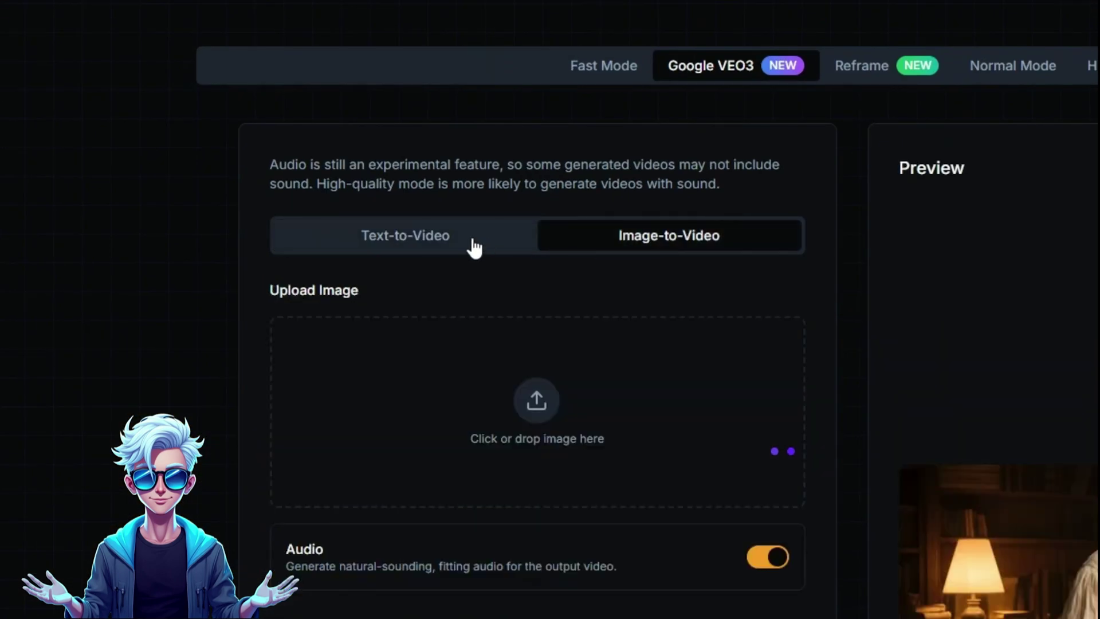
Step: Switch VEO3 to Text-to-Video, attempt the cartographer clip, and dismiss the pricing plans
click(474, 246)
scroll(472, 252, down, 3)
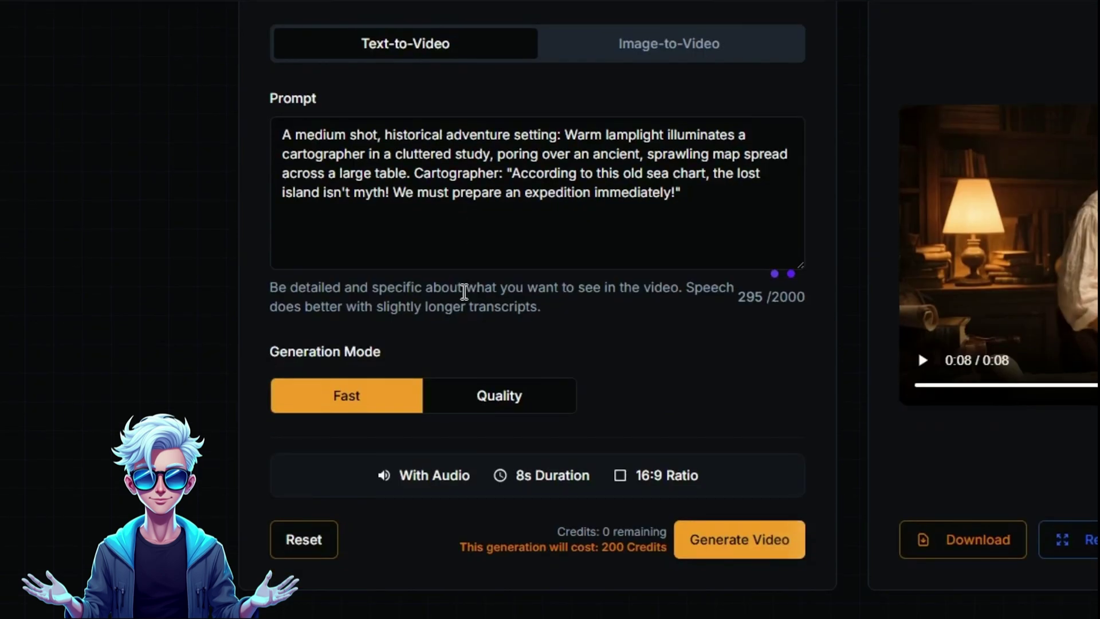
scroll(449, 427, up, 2)
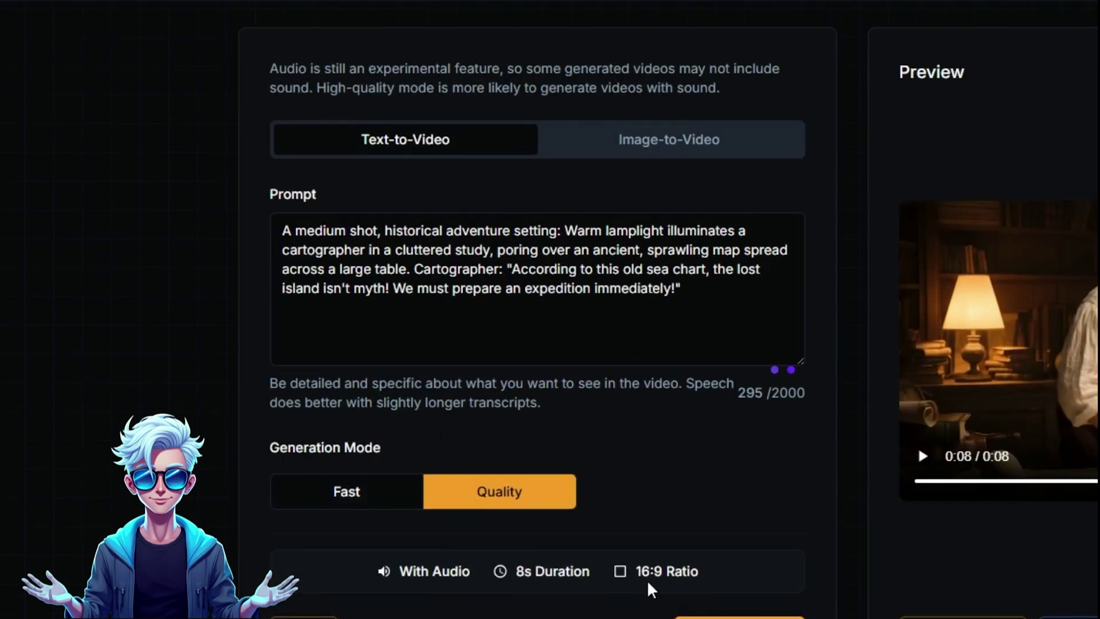
scroll(486, 575, down, 3)
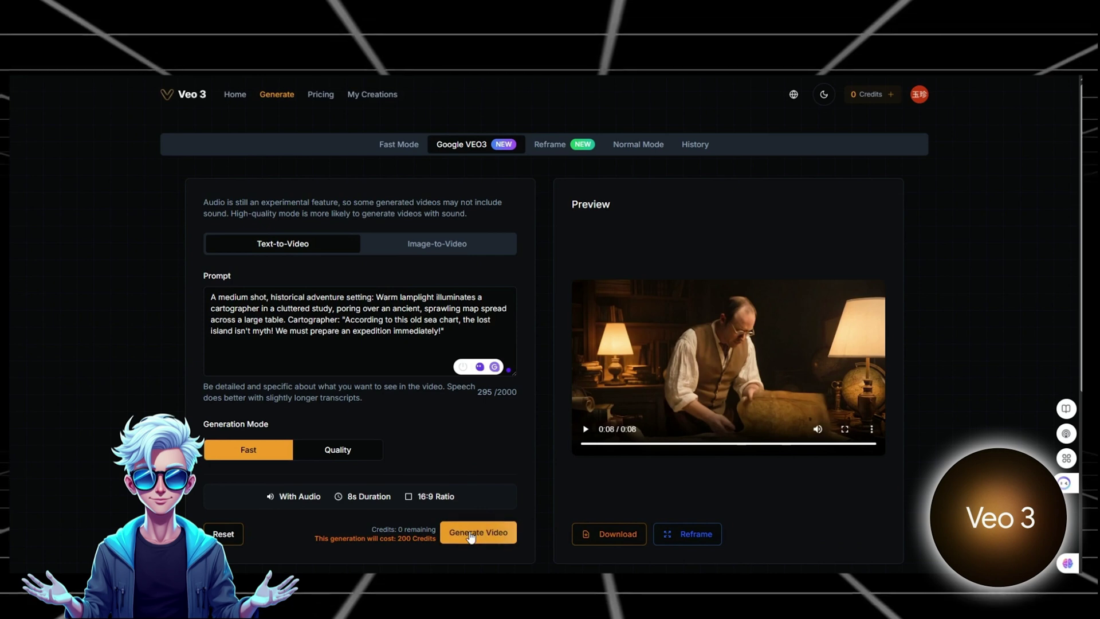
click(470, 537)
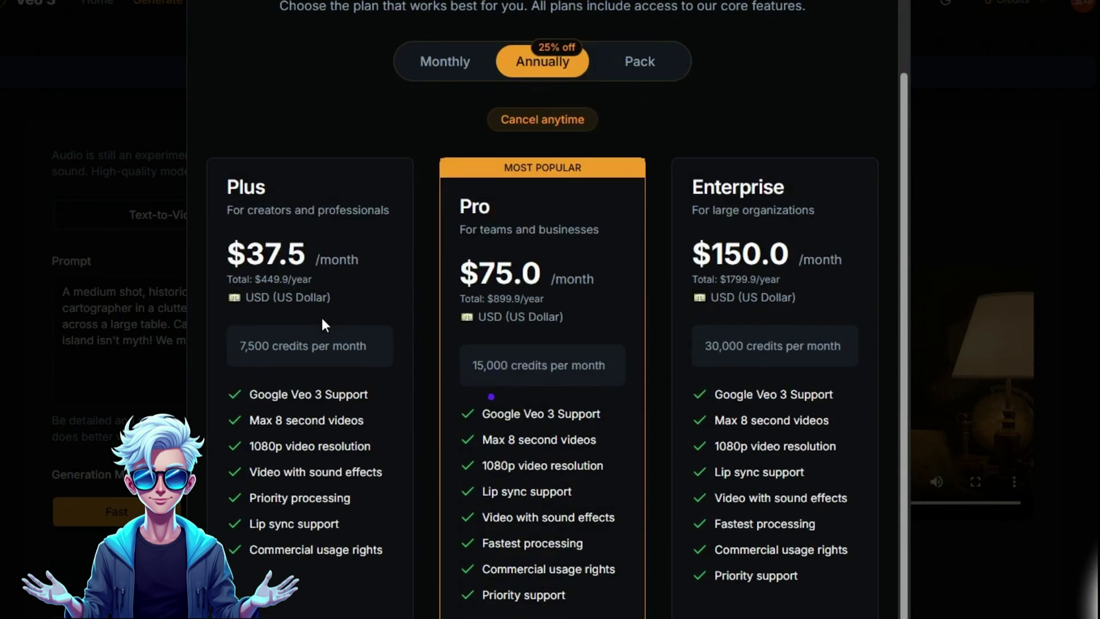
scroll(623, 372, up, 2)
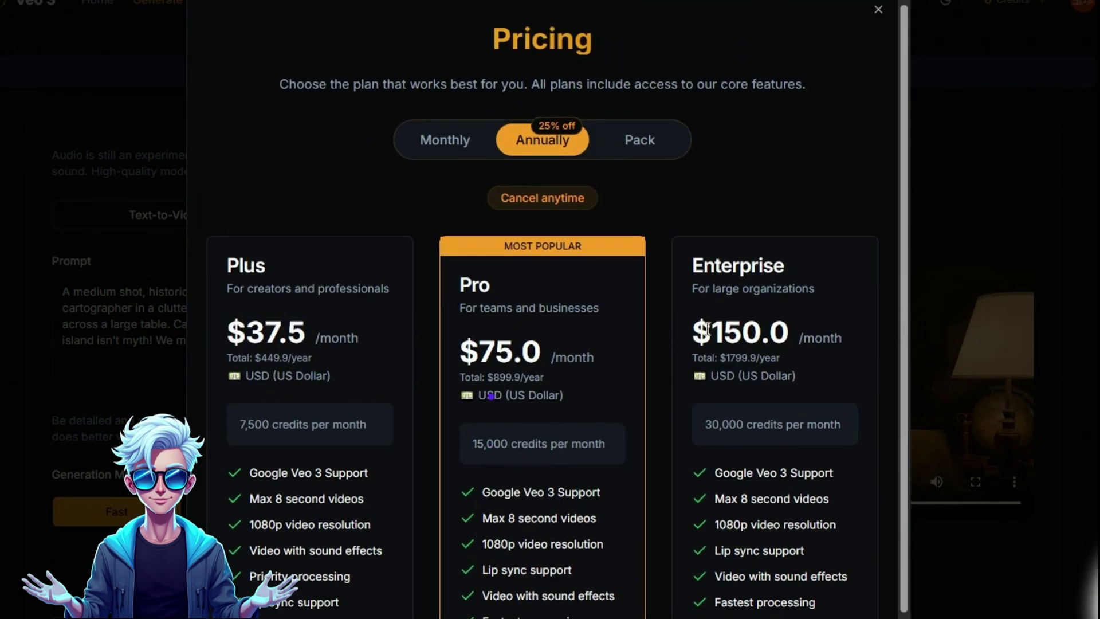
scroll(889, 142, down, 2)
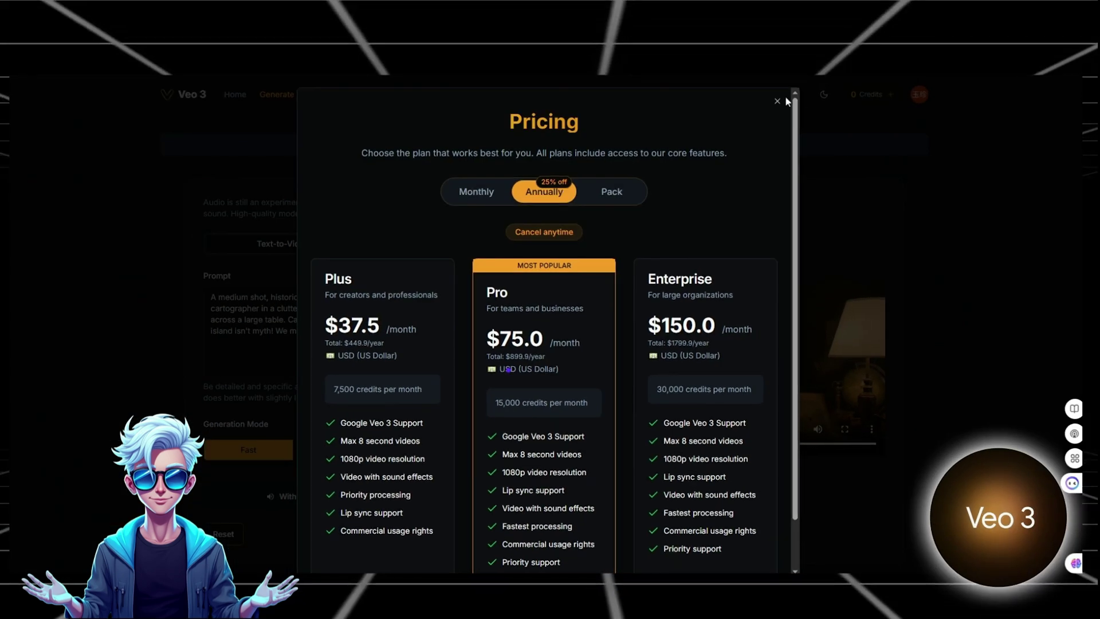
click(778, 102)
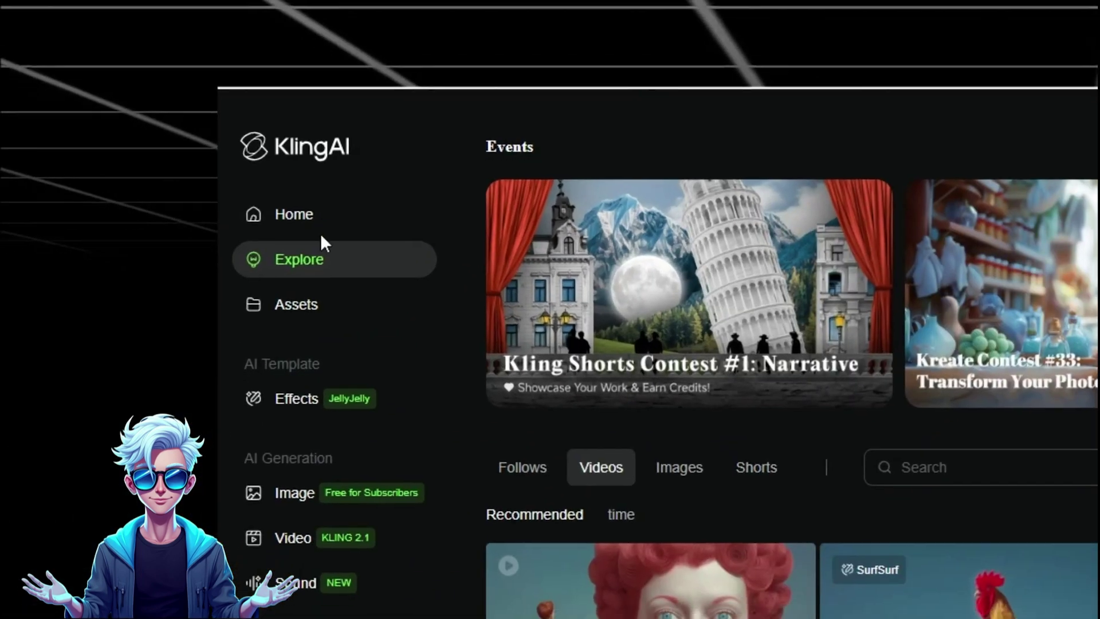
Step: Go from the Kling home page to video generation in Text to Video mode
click(298, 230)
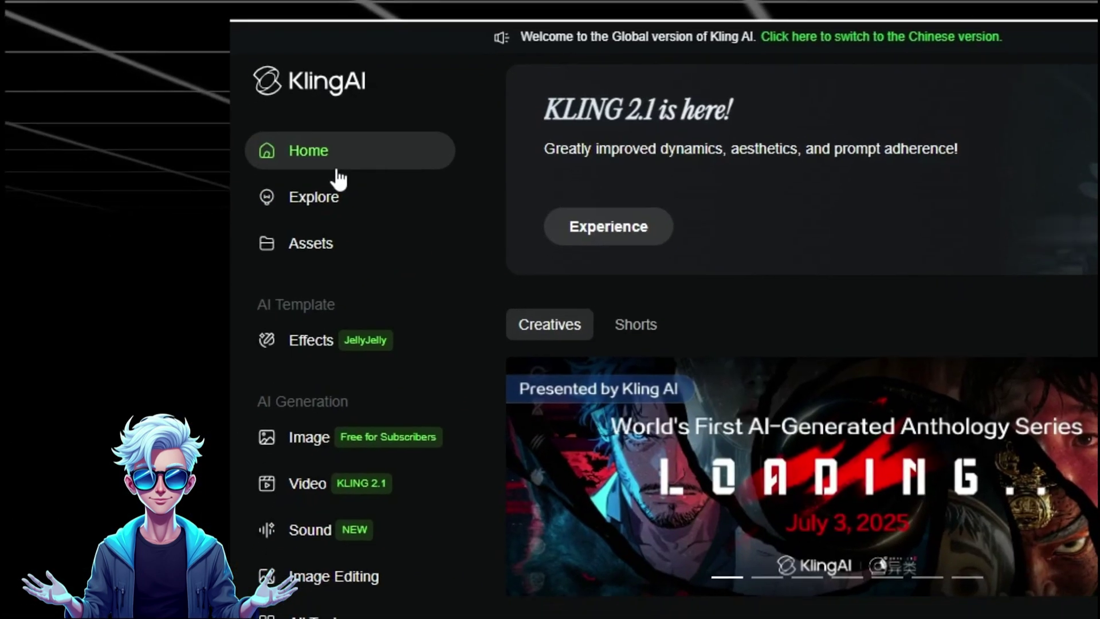
scroll(802, 401, down, 4)
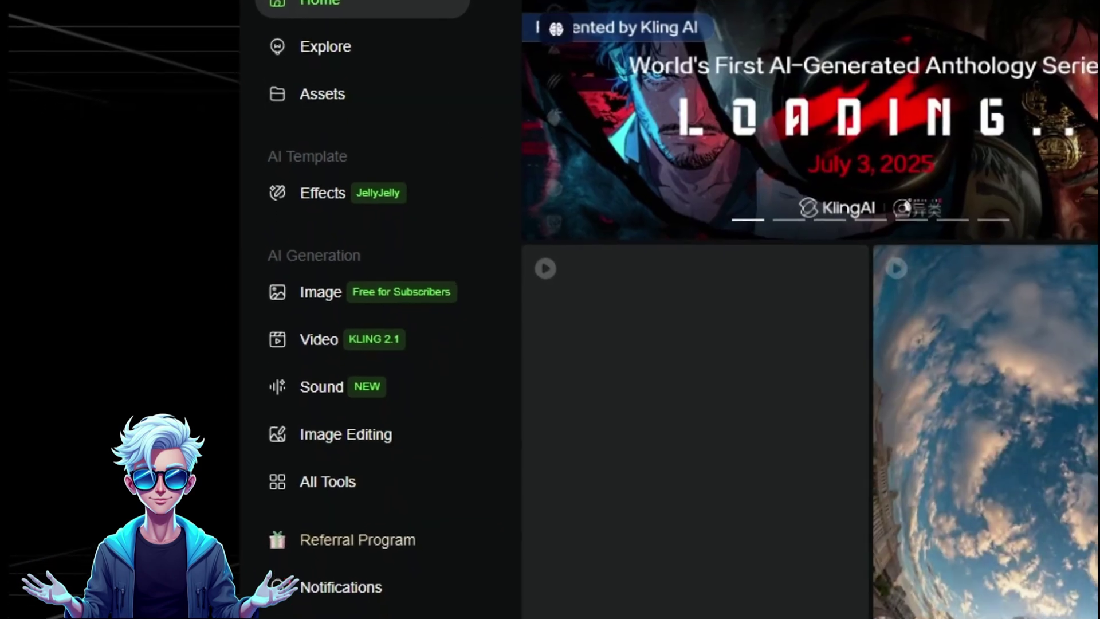
scroll(945, 470, down, 10)
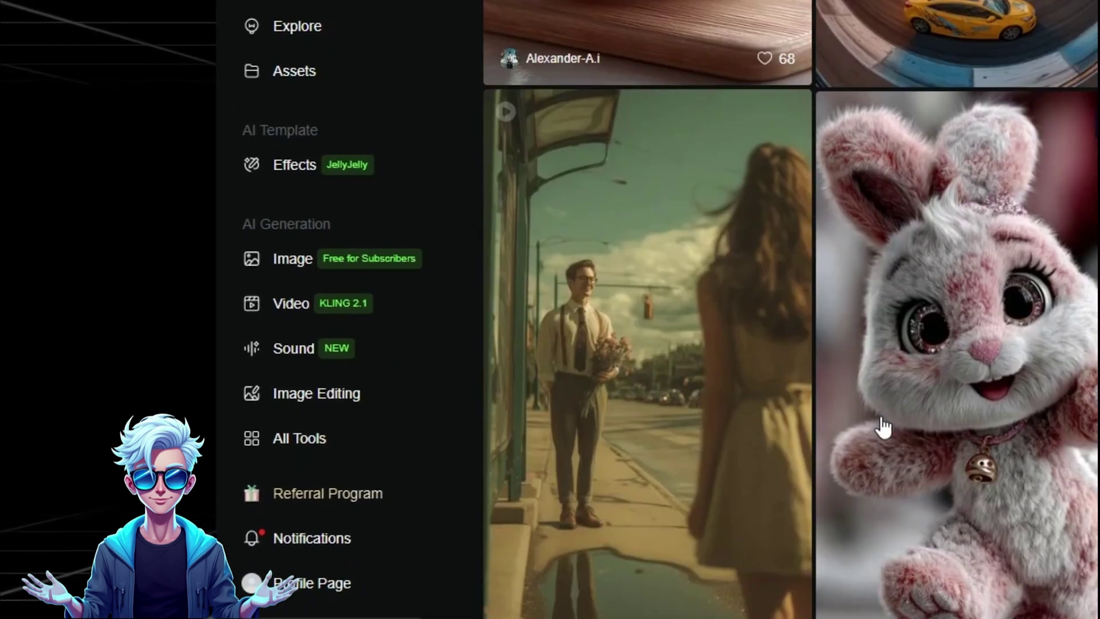
click(291, 303)
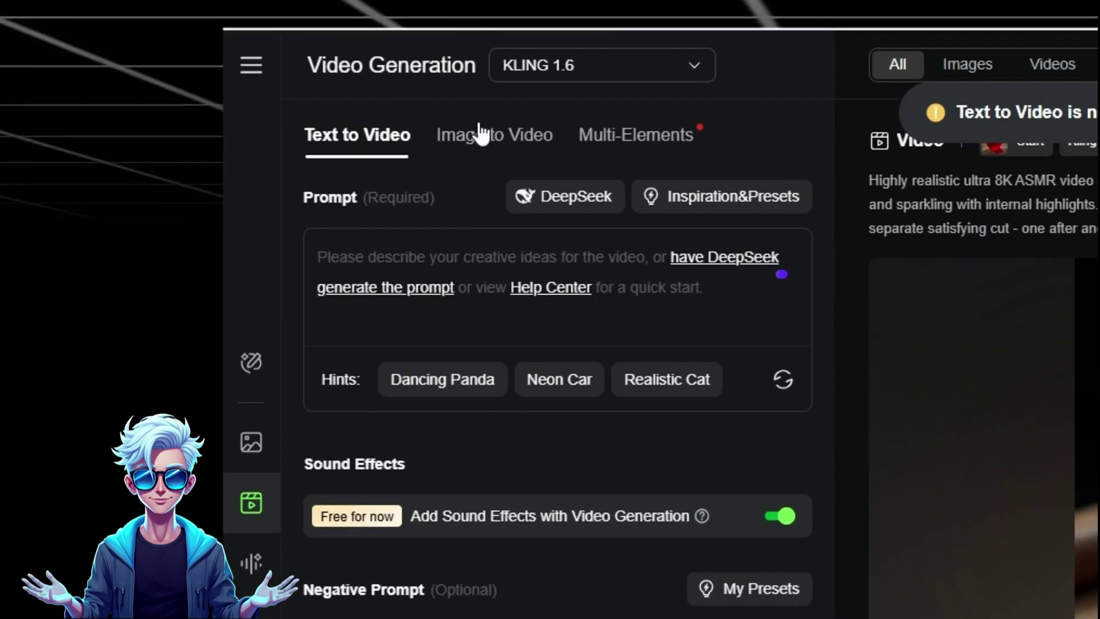
click(480, 135)
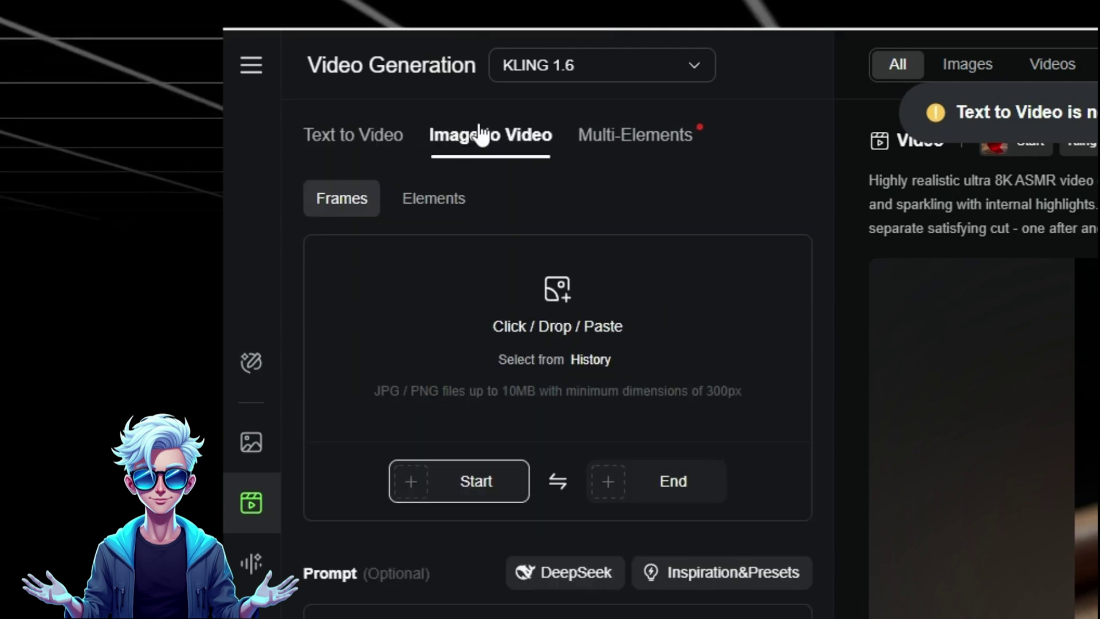
click(373, 143)
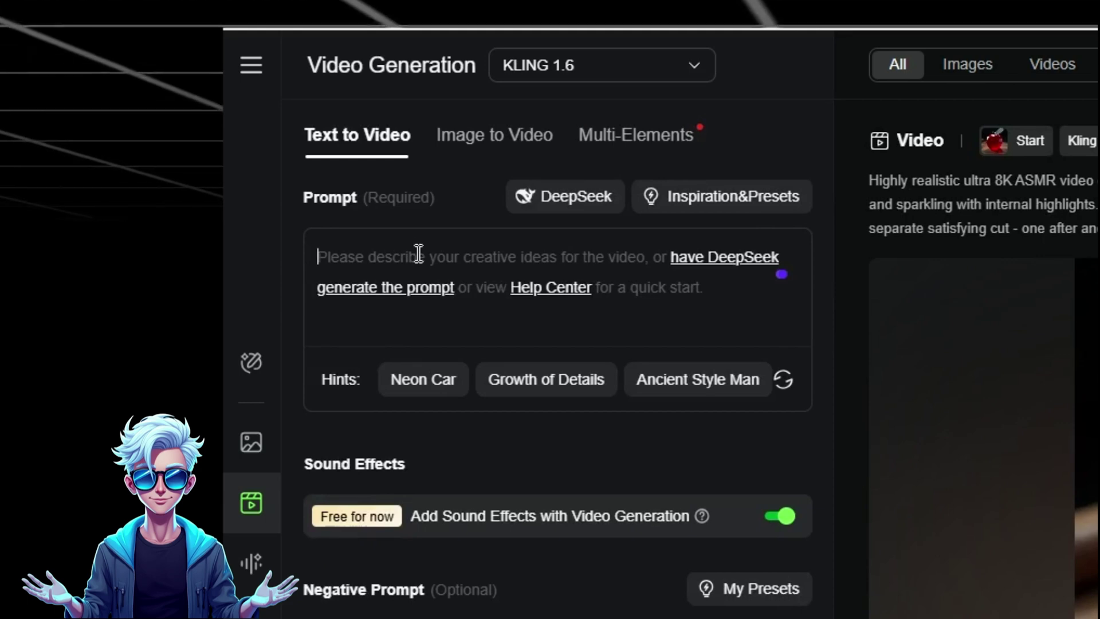
Step: Paste the glass-apple slicing ASMR prompt, keep Standard, 5s, 9:16, and adjust creativity versus relevance
text(Highly realistic ultra 8K ASMR video of a human hand slicing a hyper-detailed, glass sculpture of an (apple) on a wooden cutting board. The object resembles glossy blown glass — reflective, slightly tinted, and sparkling with internal highlights. The camera is in close-up with shallow depth of field, capturing cinematic lighting7AKand detailed glass textures. The knife moves smoothly and deliberately, making one separate satisfying cut - one after another - creating 1 clean, evenly spaced slices. Each stroke feels precise and crisp, with realistic slicing sound and natura motion. The sliced pieces gently separate, glimmering like cut crystal. Within the slices you see crystal glass like prism in the lemon slice. background distractions, same iconic camera angle as professional food ASMR videos.)
scroll(477, 346, down, 10)
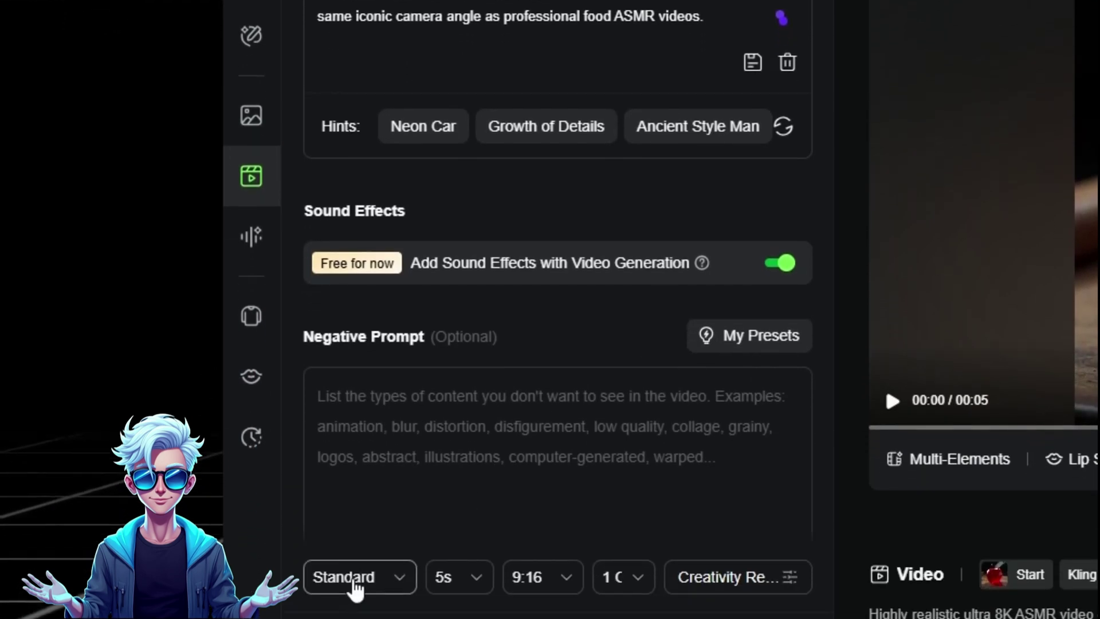
click(356, 588)
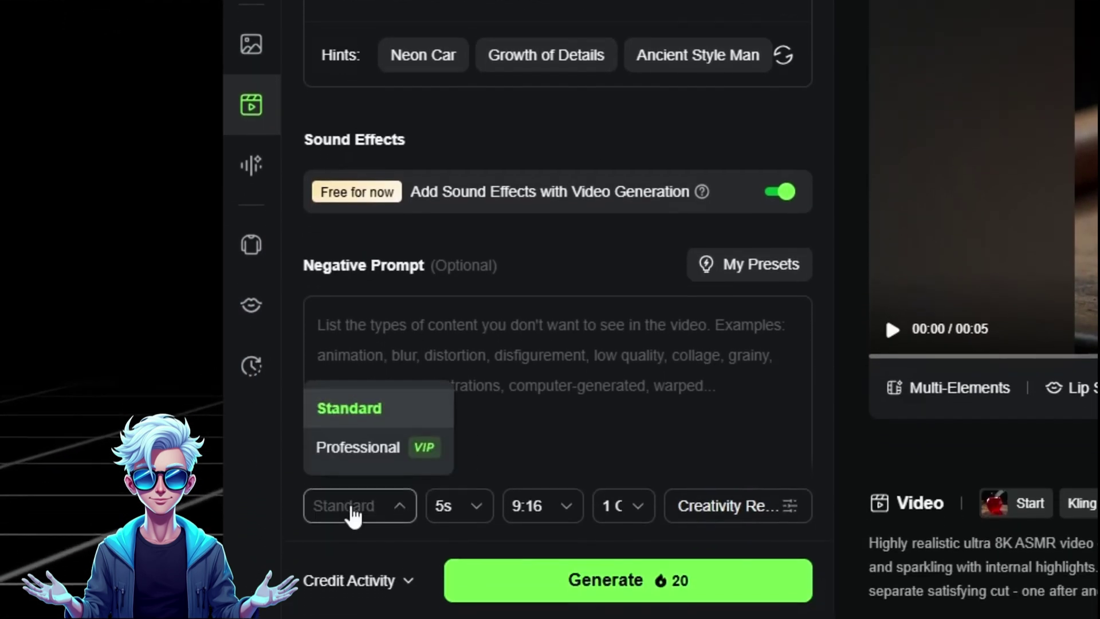
click(453, 577)
click(543, 577)
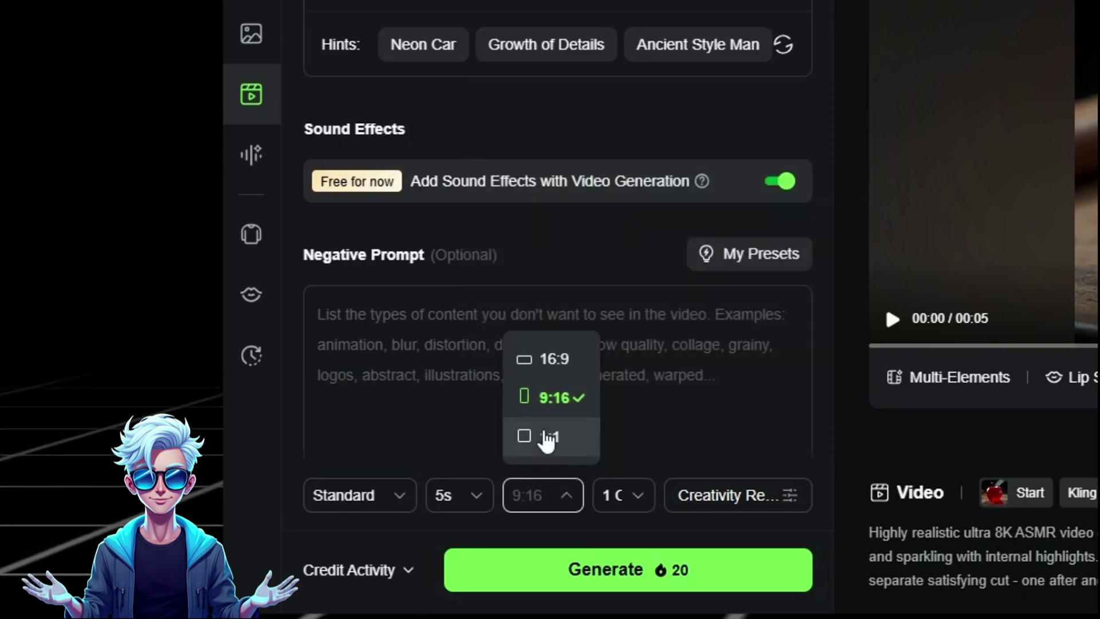
click(624, 495)
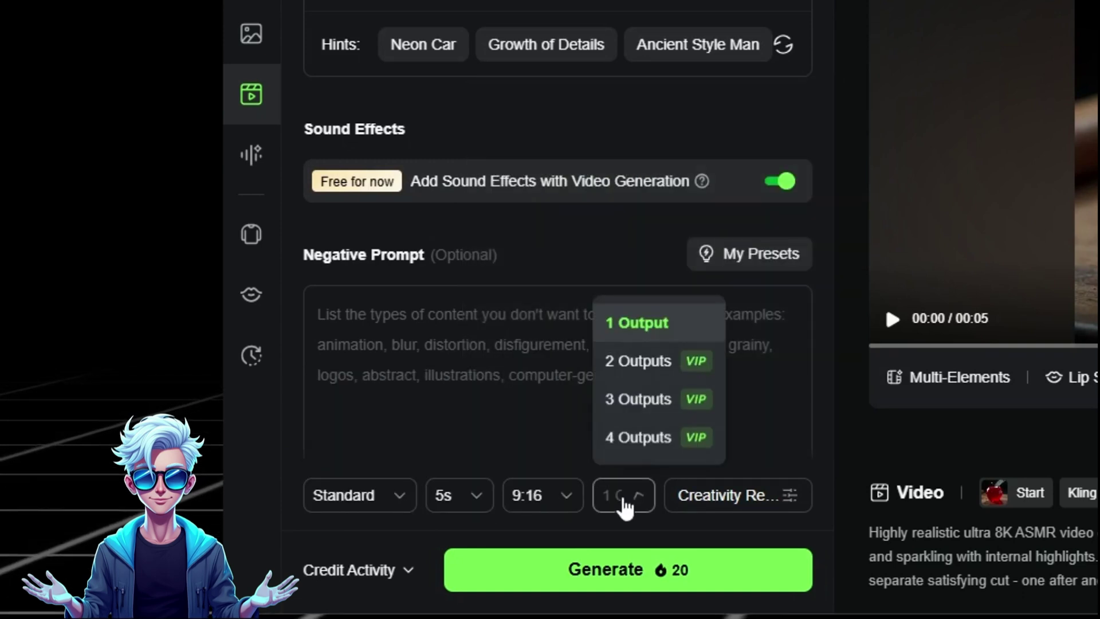
click(725, 504)
drag(734, 438, 689, 440)
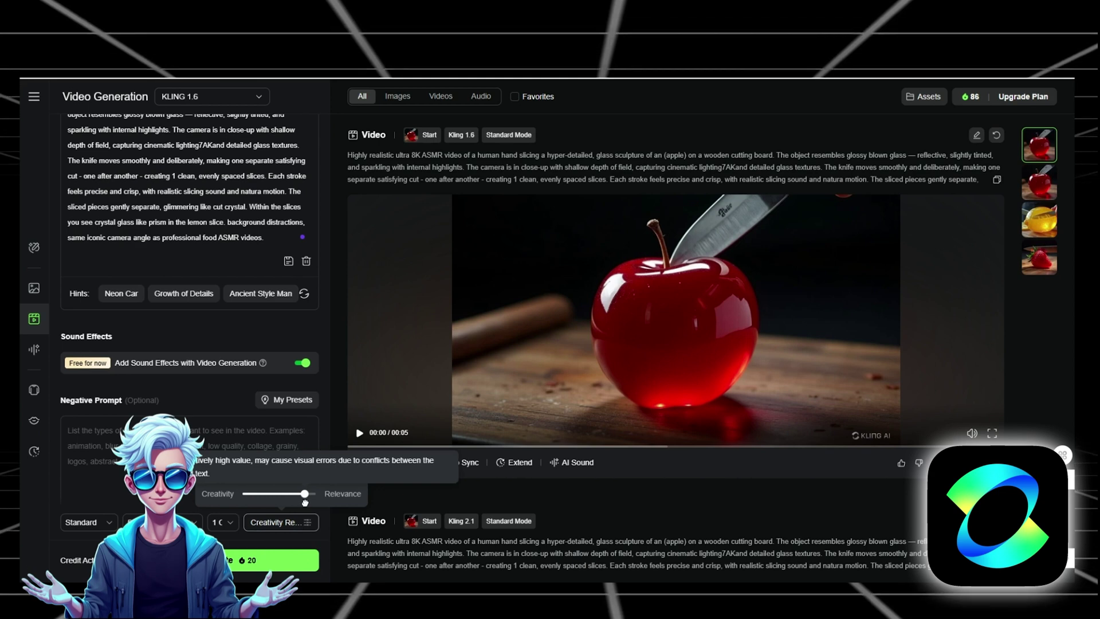
Step: Play the generated glass-apple slicing clip and watch it full screen
scroll(126, 403, up, 2)
click(356, 434)
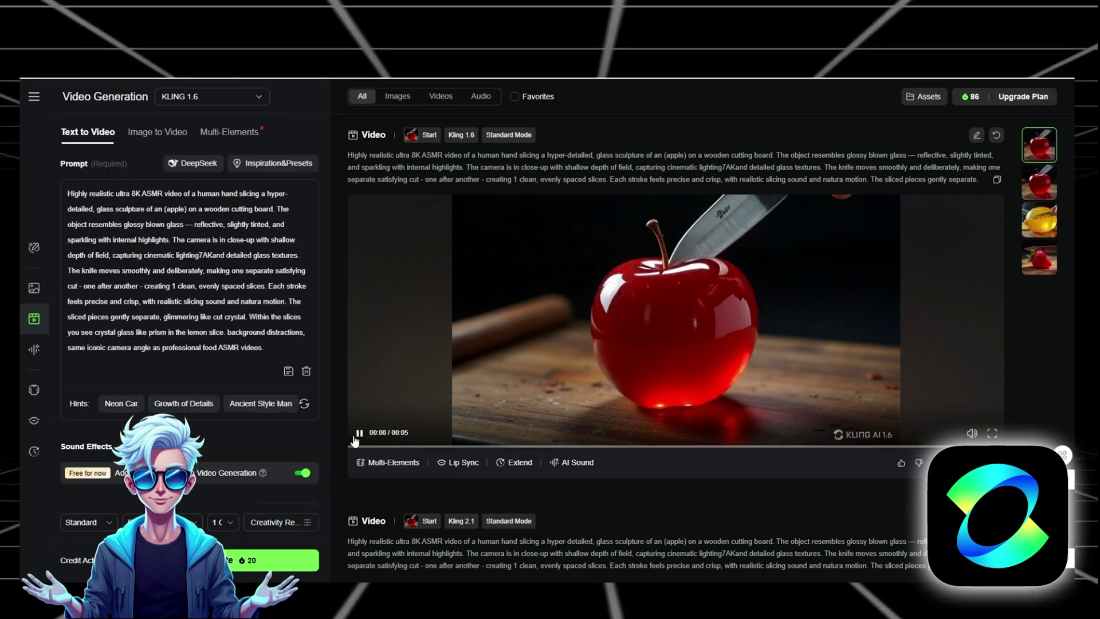
click(991, 434)
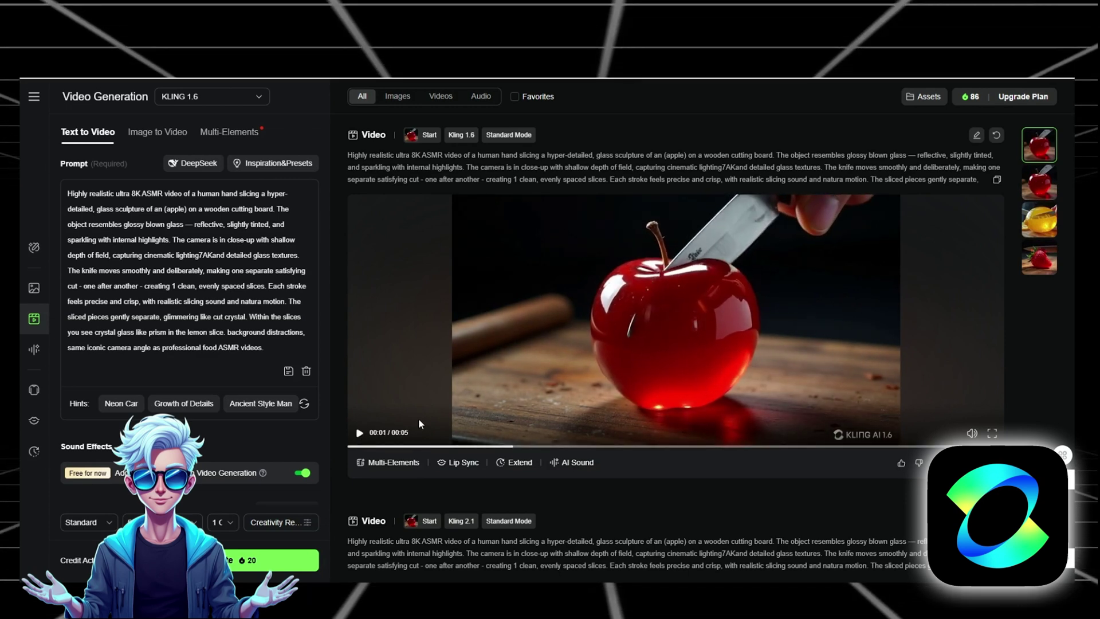
click(991, 435)
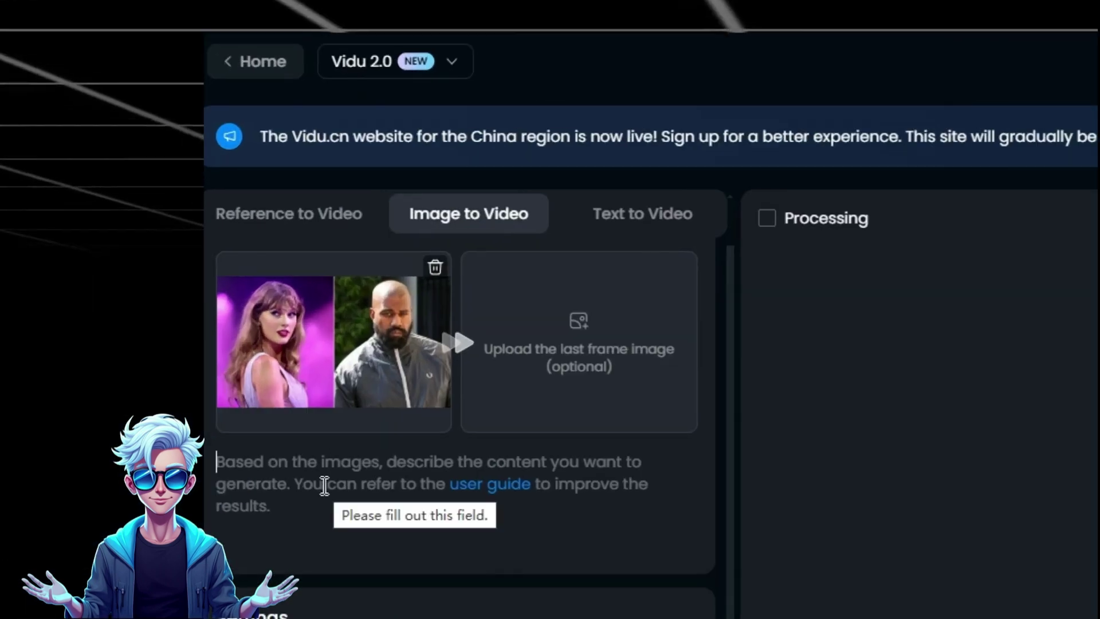
Step: Enter the prompt 'make them kiss' and replay the generated Vidu clip
text(make)
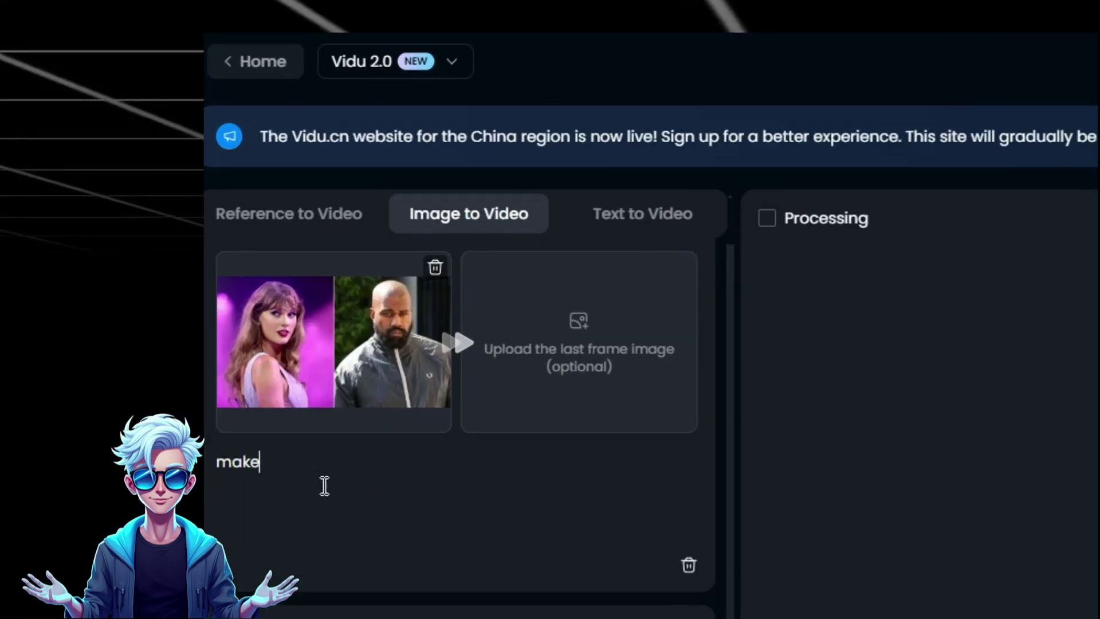
text( them kiss)
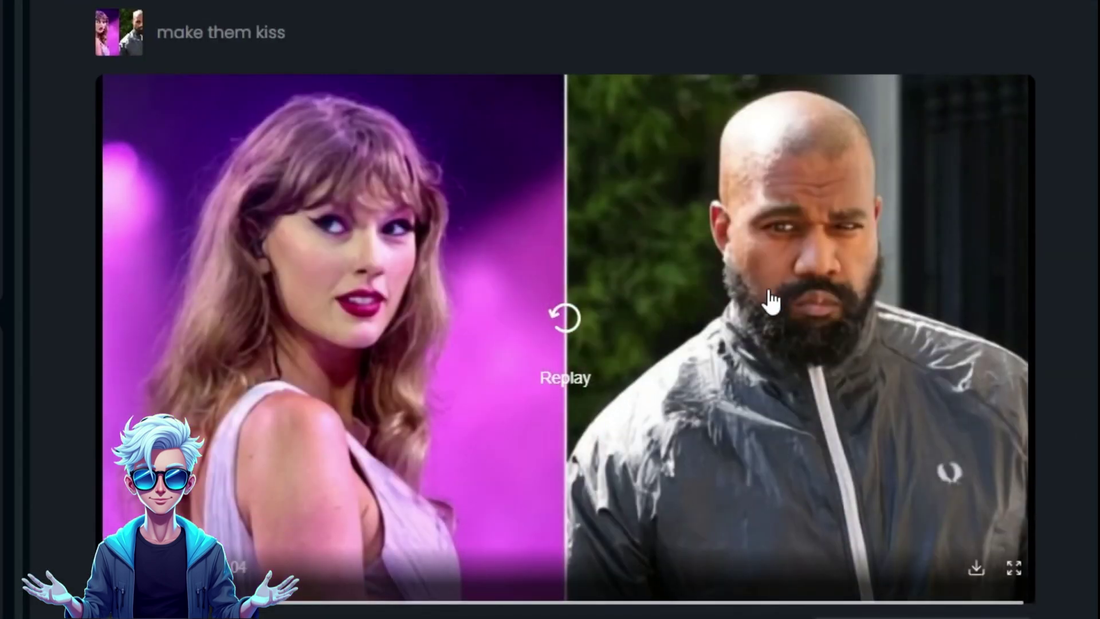
click(558, 321)
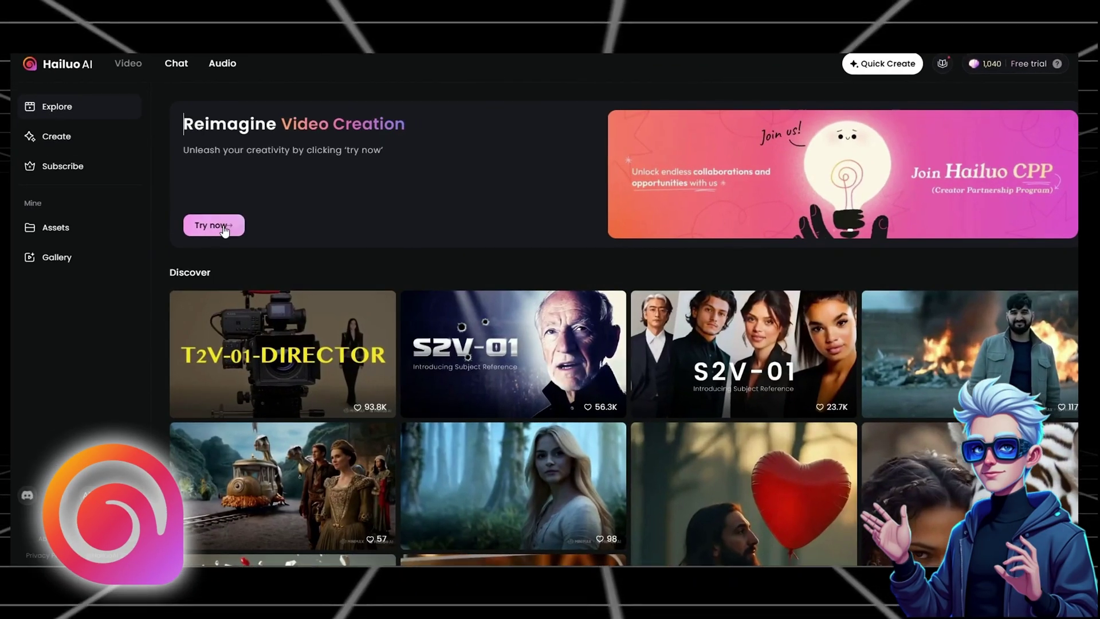
Step: Upload the Thanos and Iron Man picture, generate with 'make them kiss', and open the result
click(227, 225)
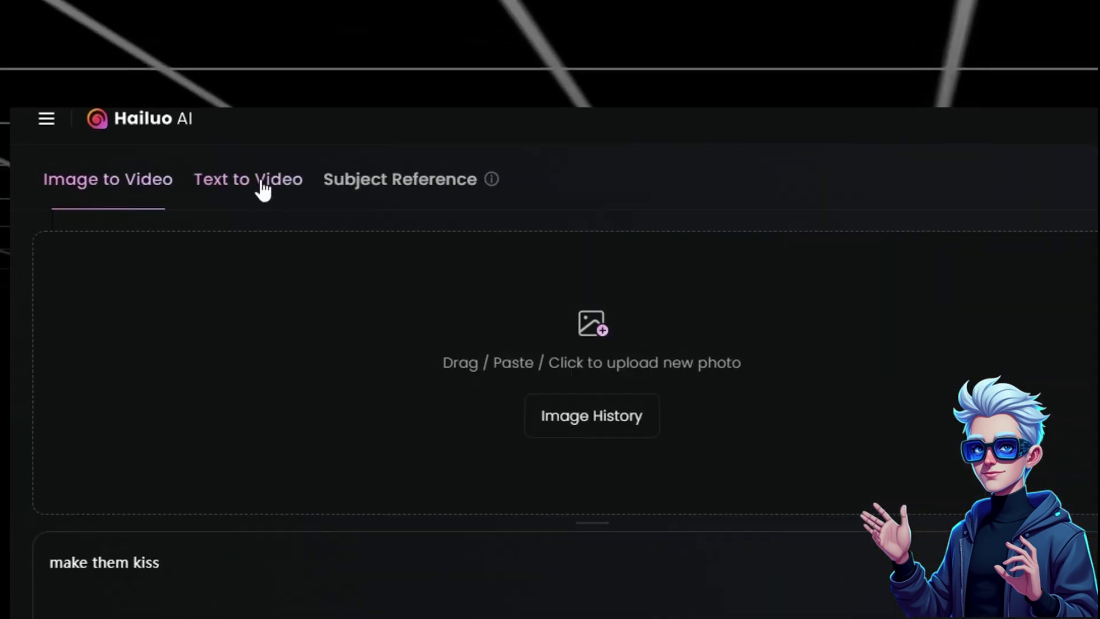
click(577, 415)
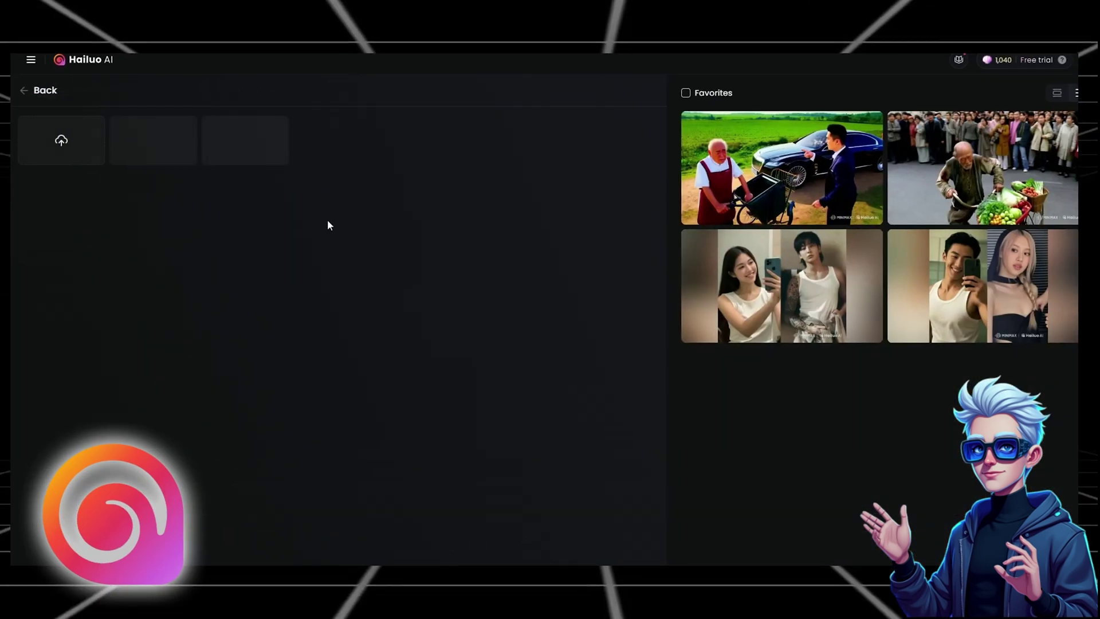
click(68, 145)
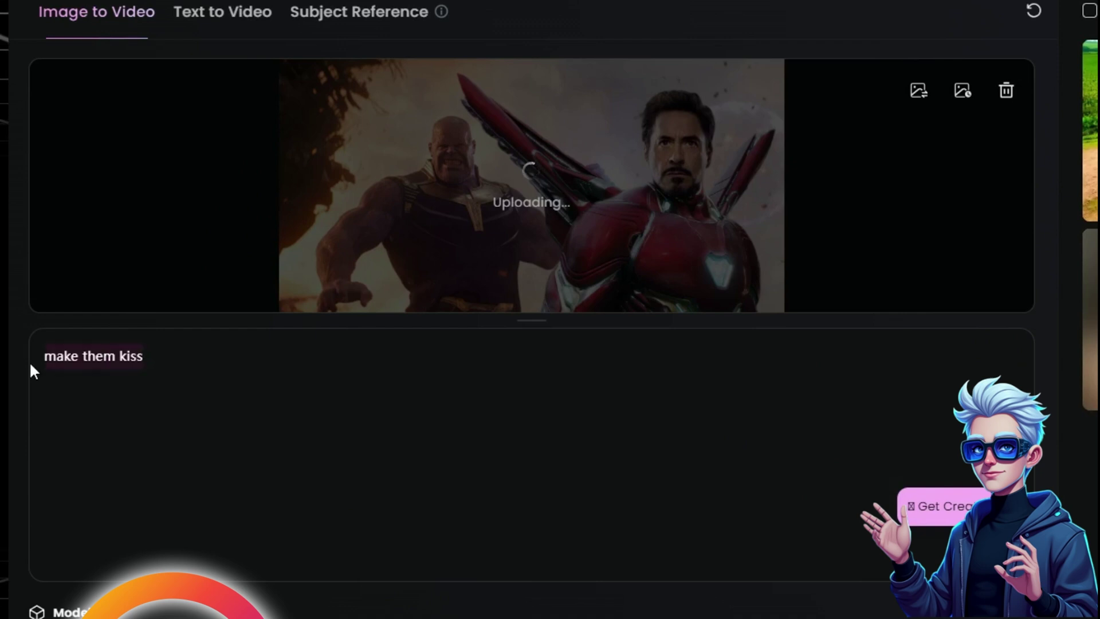
click(256, 352)
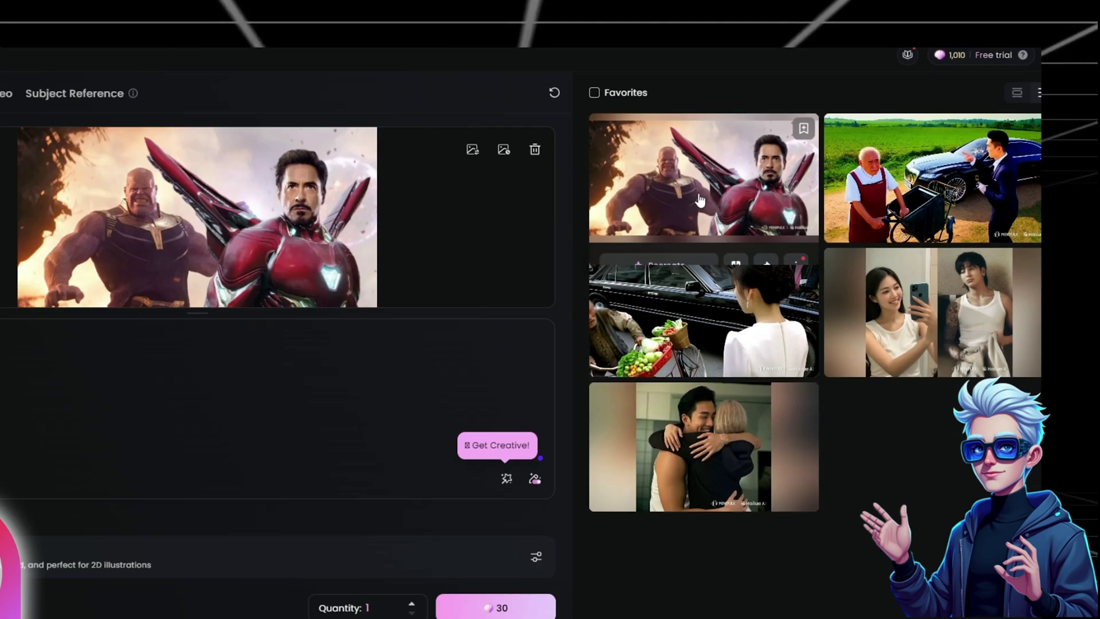
mouse_move(425, 233)
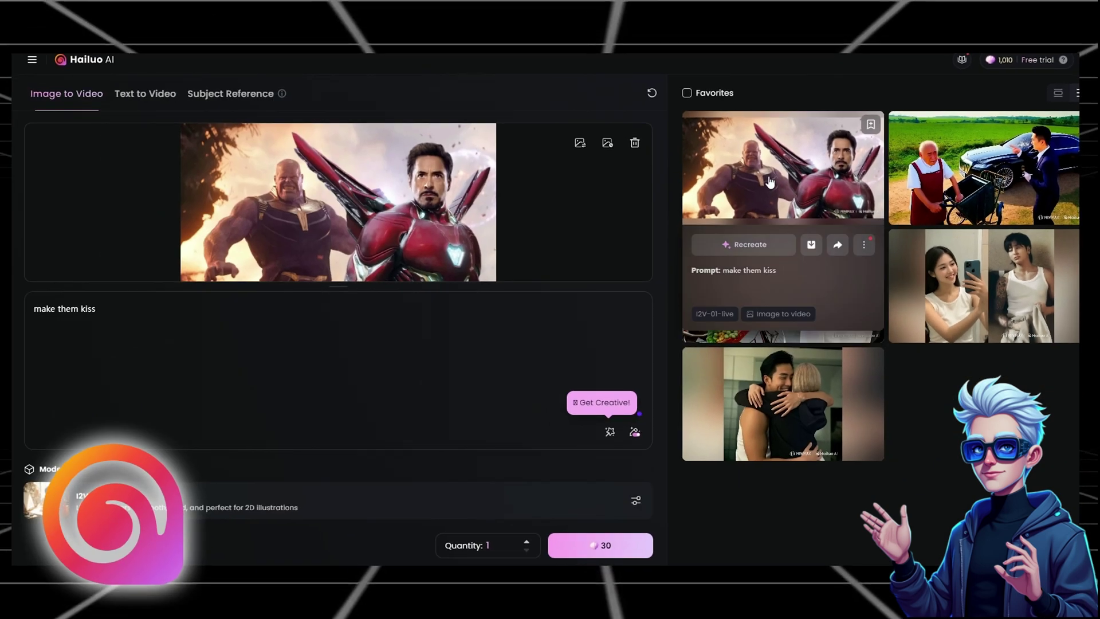
click(770, 183)
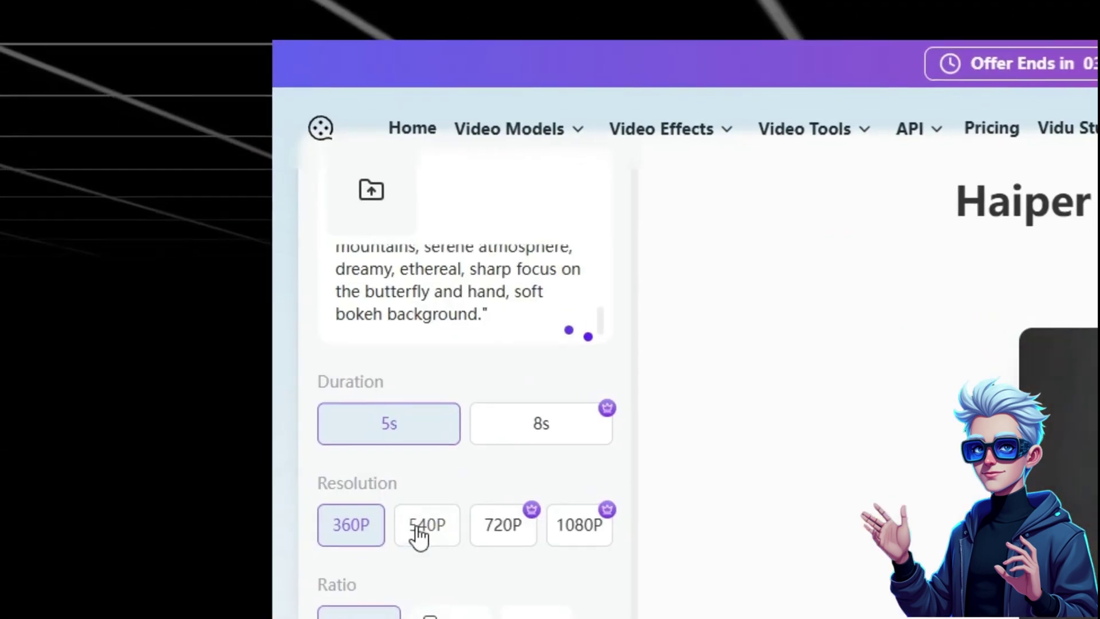
Step: Set resolution to 540P, generate the butterfly clip, and pause it during playback
click(109, 294)
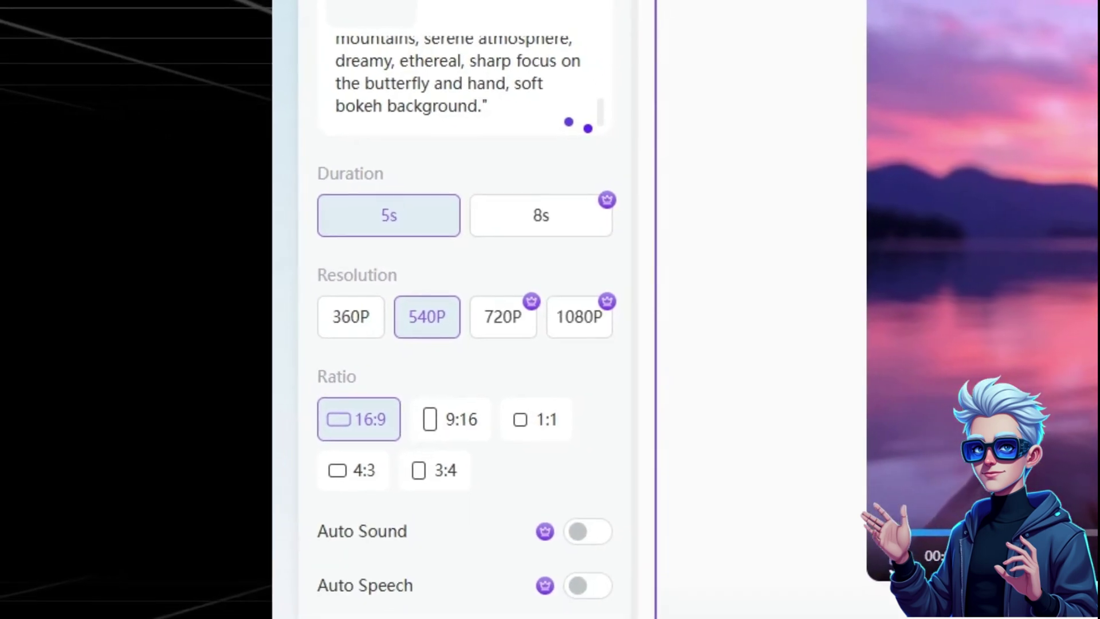
click(477, 440)
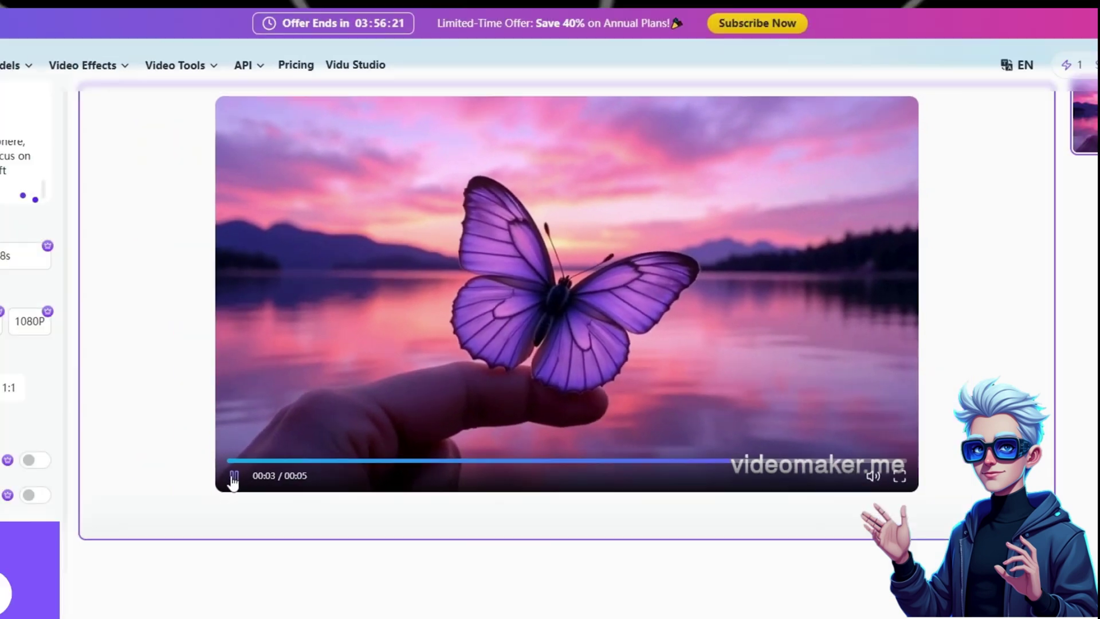
click(168, 519)
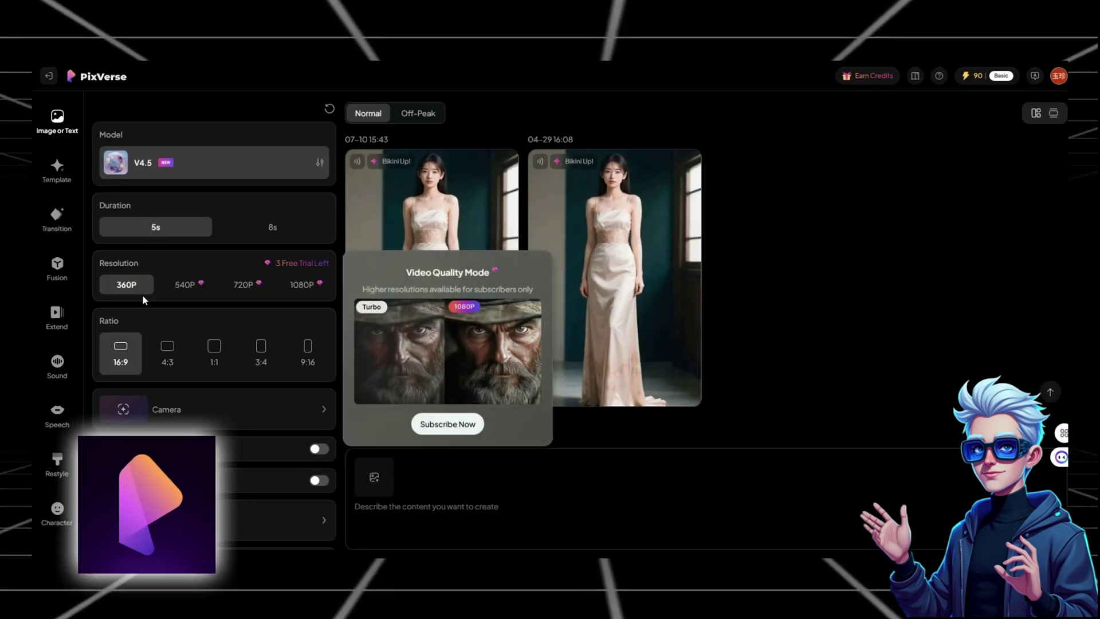
Step: Choose the 3D Animation visual style for the PixVerse garden-walk clip
scroll(153, 238, down, 2)
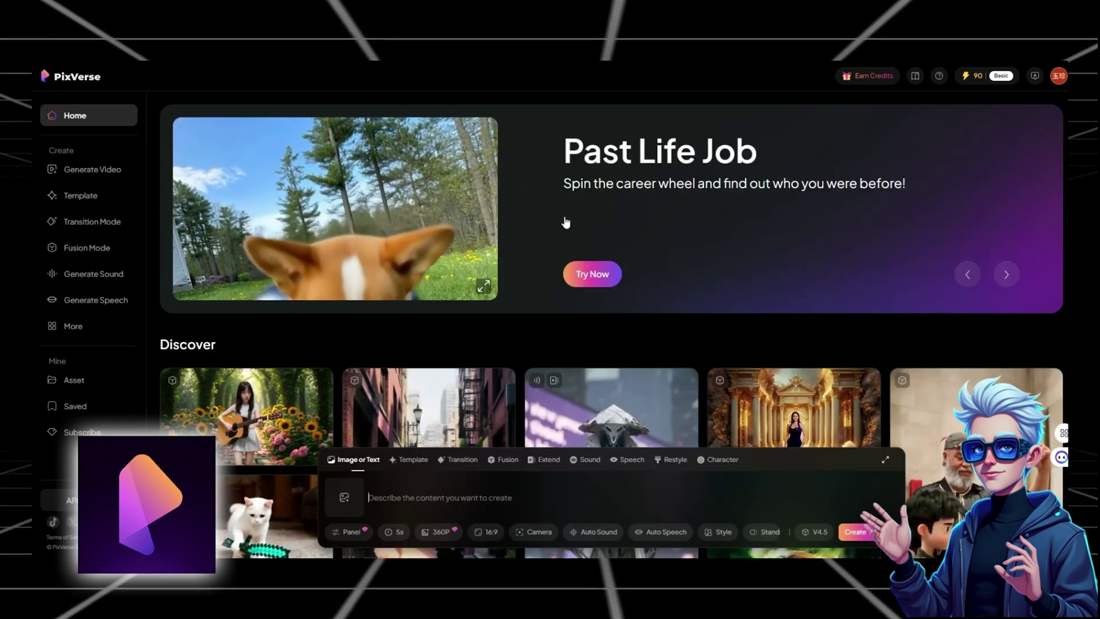
scroll(566, 223, down, 1)
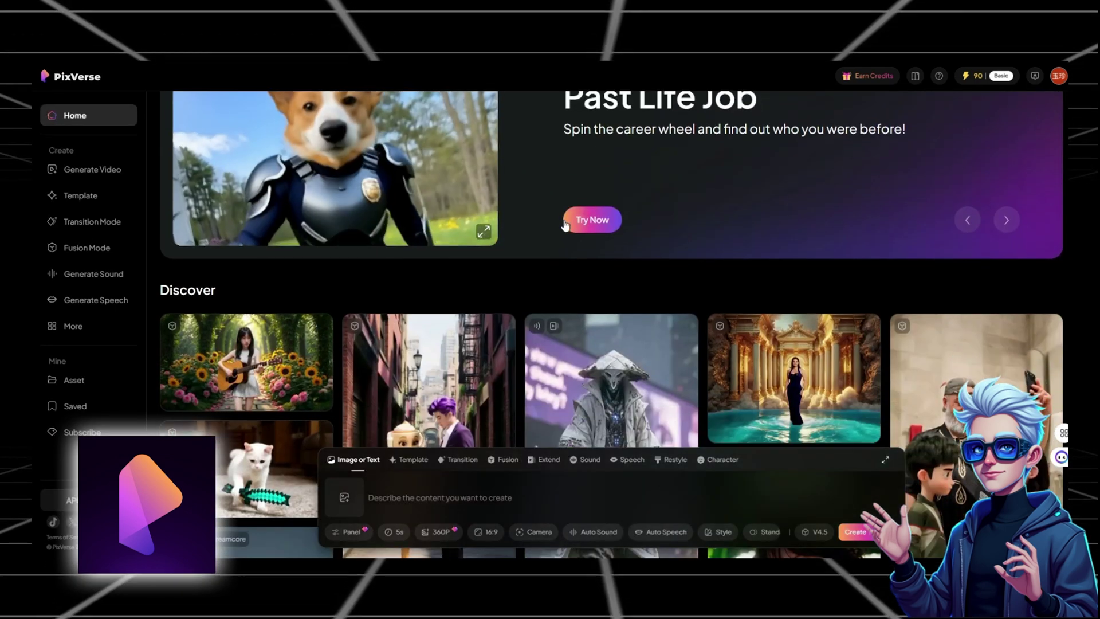
scroll(516, 238, up, 1)
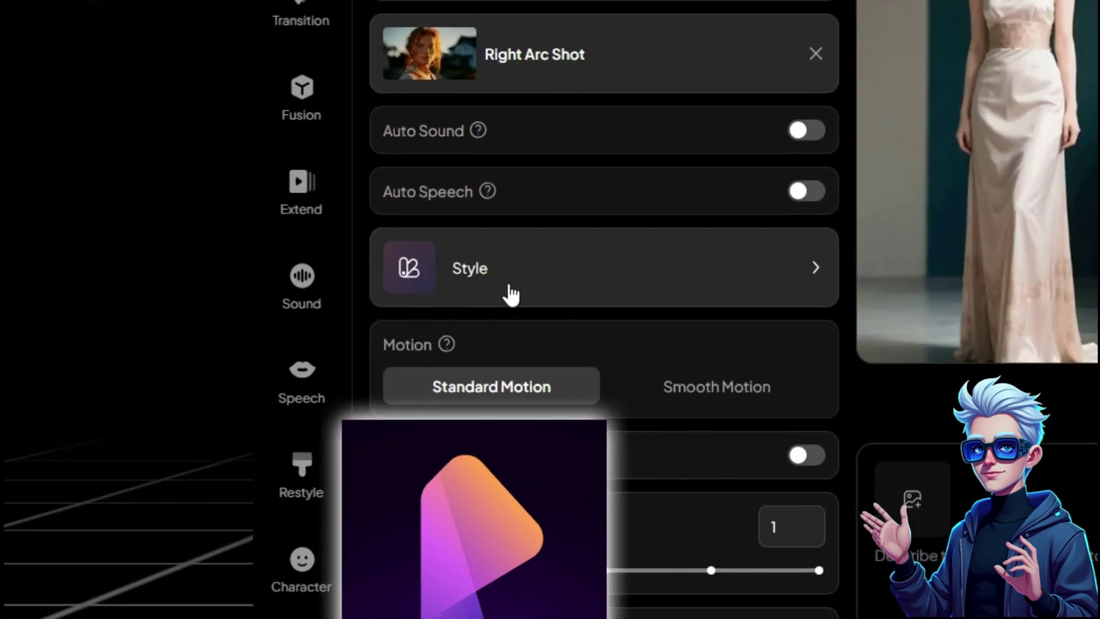
click(539, 416)
click(997, 344)
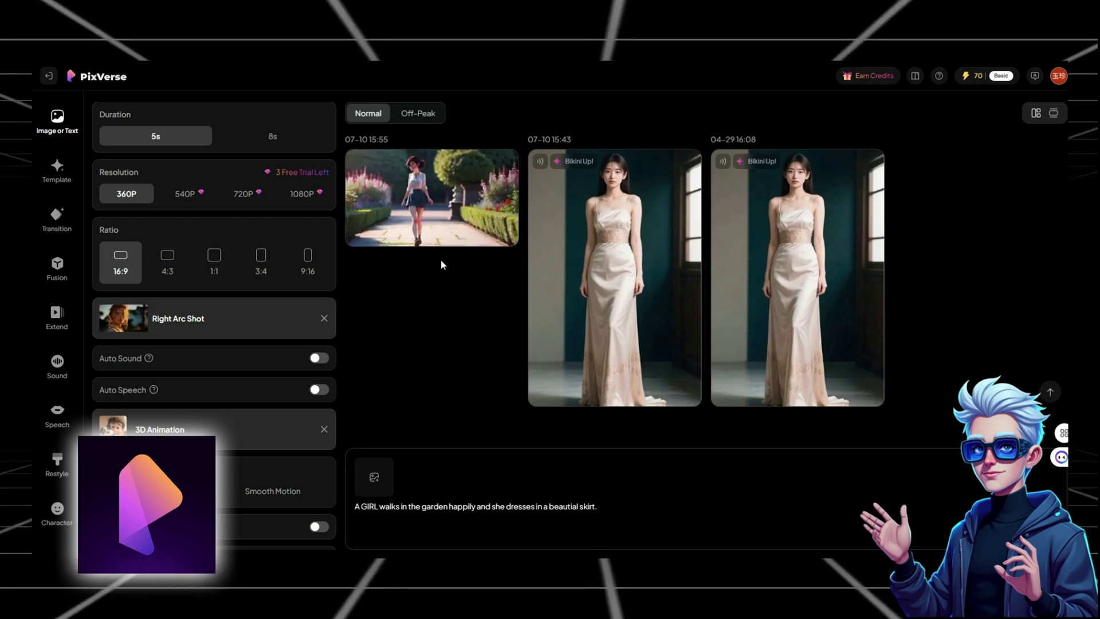
Step: Play the new PixVerse garden-walk clip, then choose 1080P and close the Insufficient Credits offer
click(446, 183)
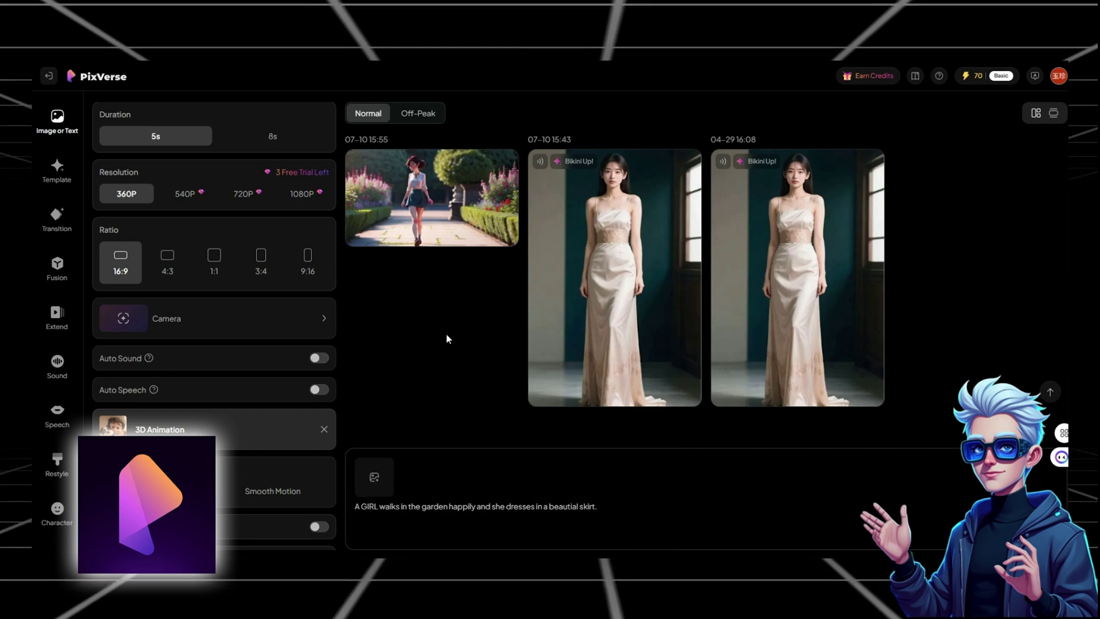
click(411, 159)
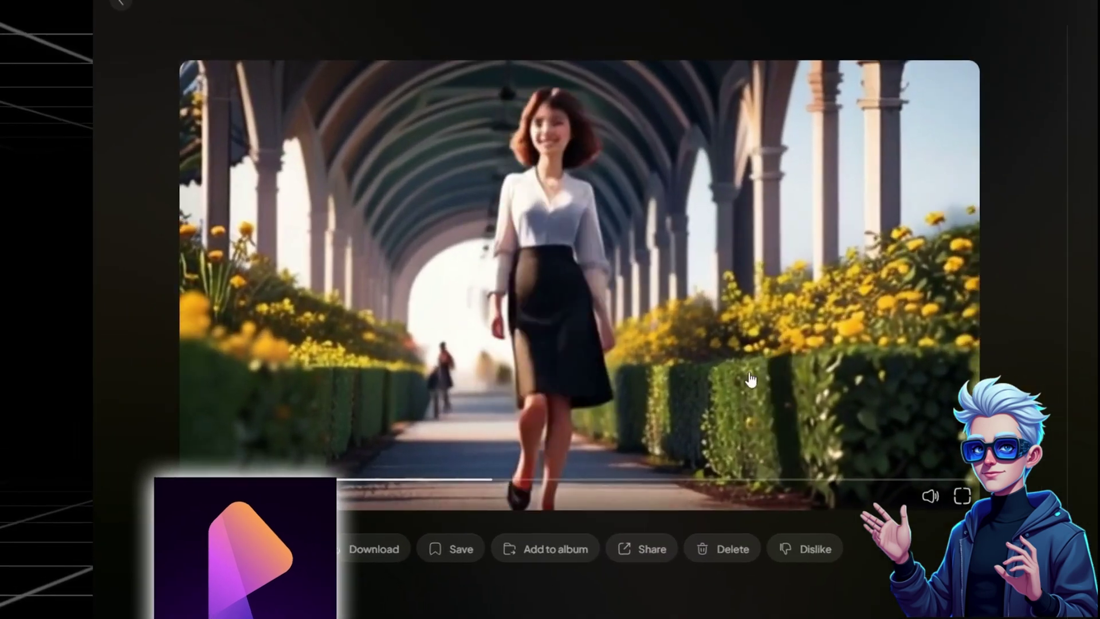
mouse_move(245, 205)
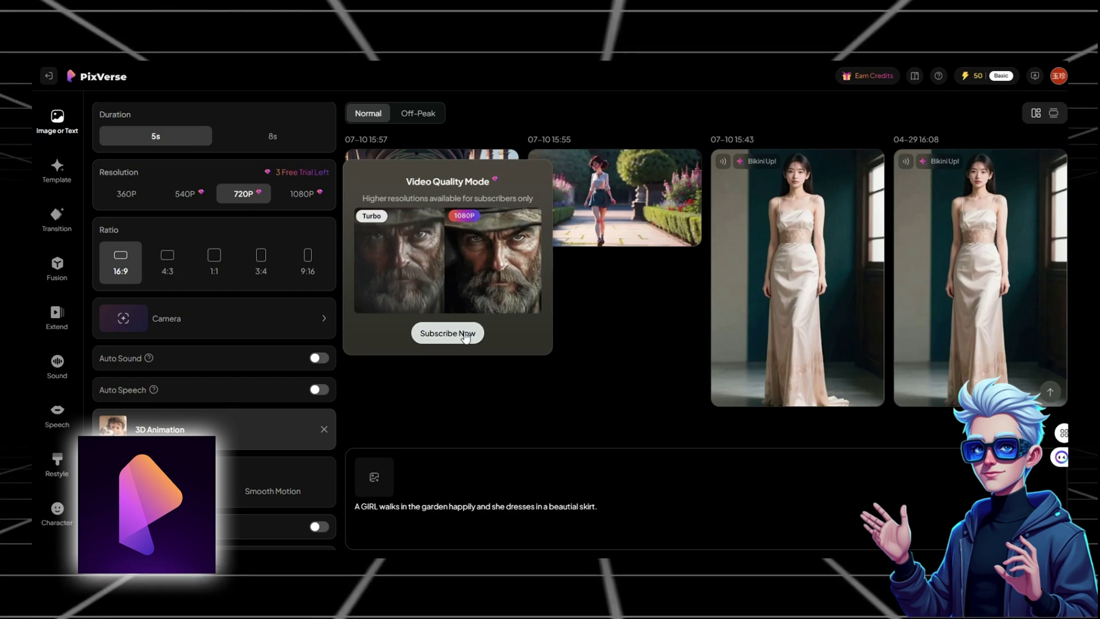
click(465, 335)
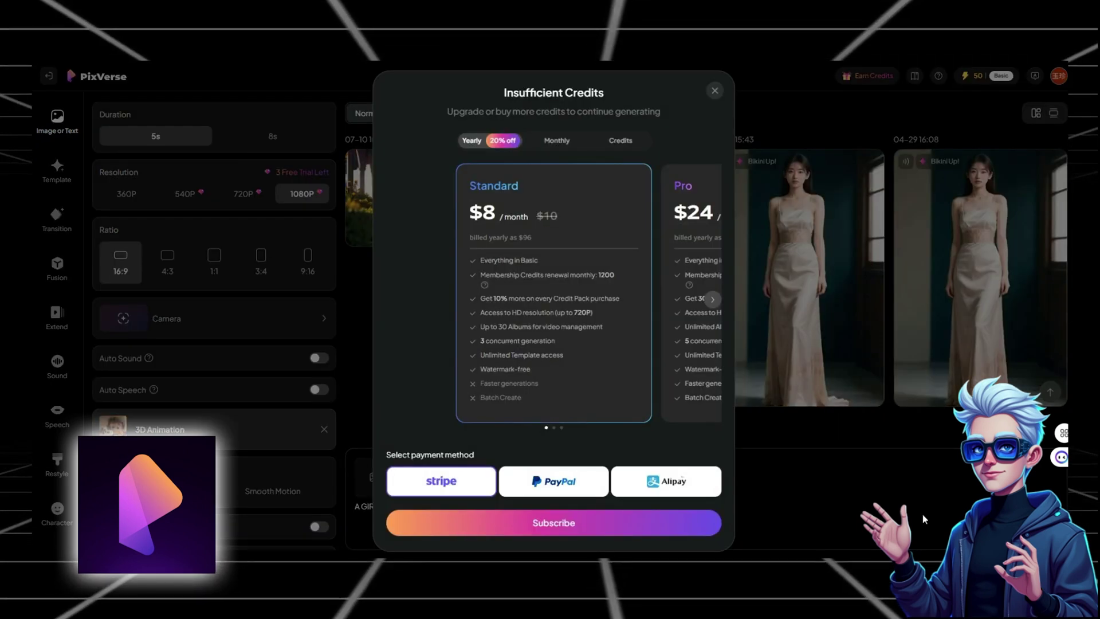
click(713, 90)
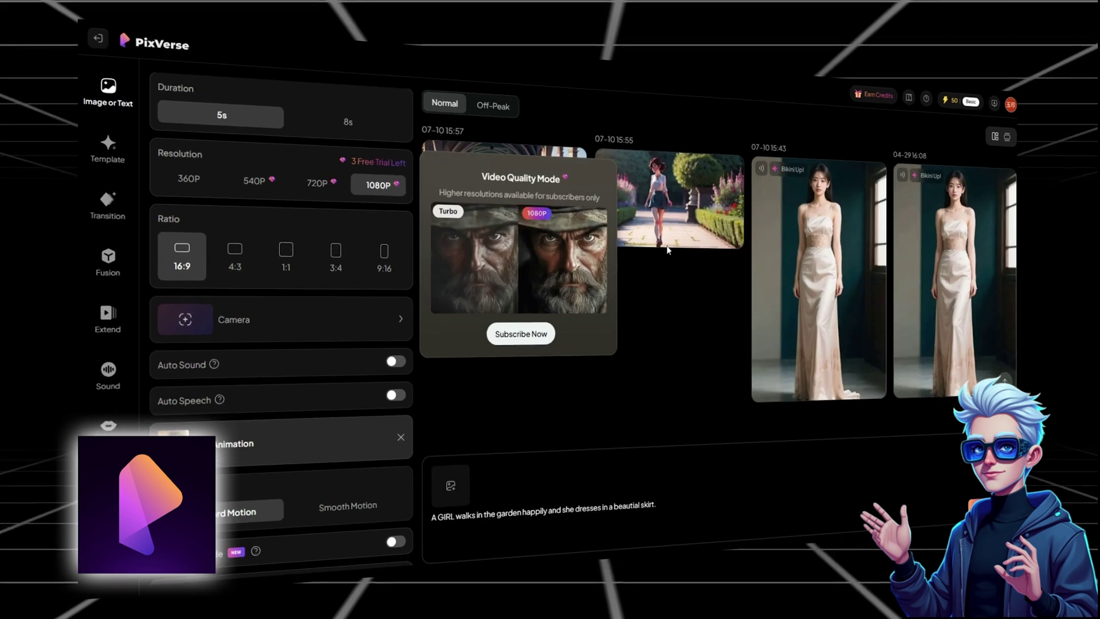